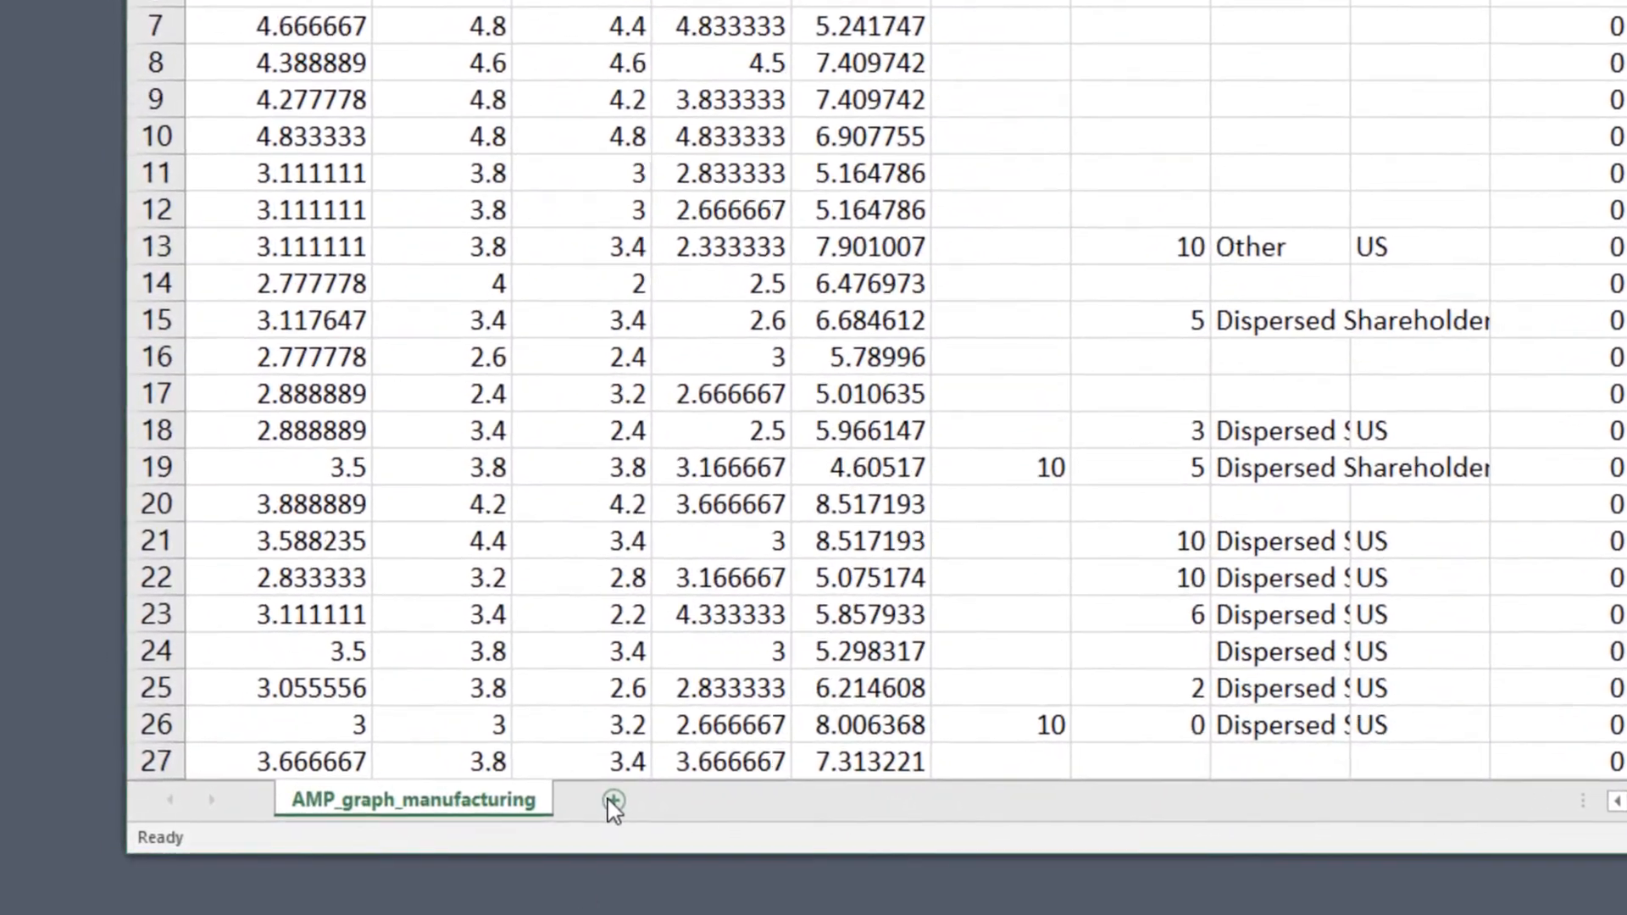
# Add a new worksheet and enter the heading "US" in cell A1.
pyautogui.click(596, 802)
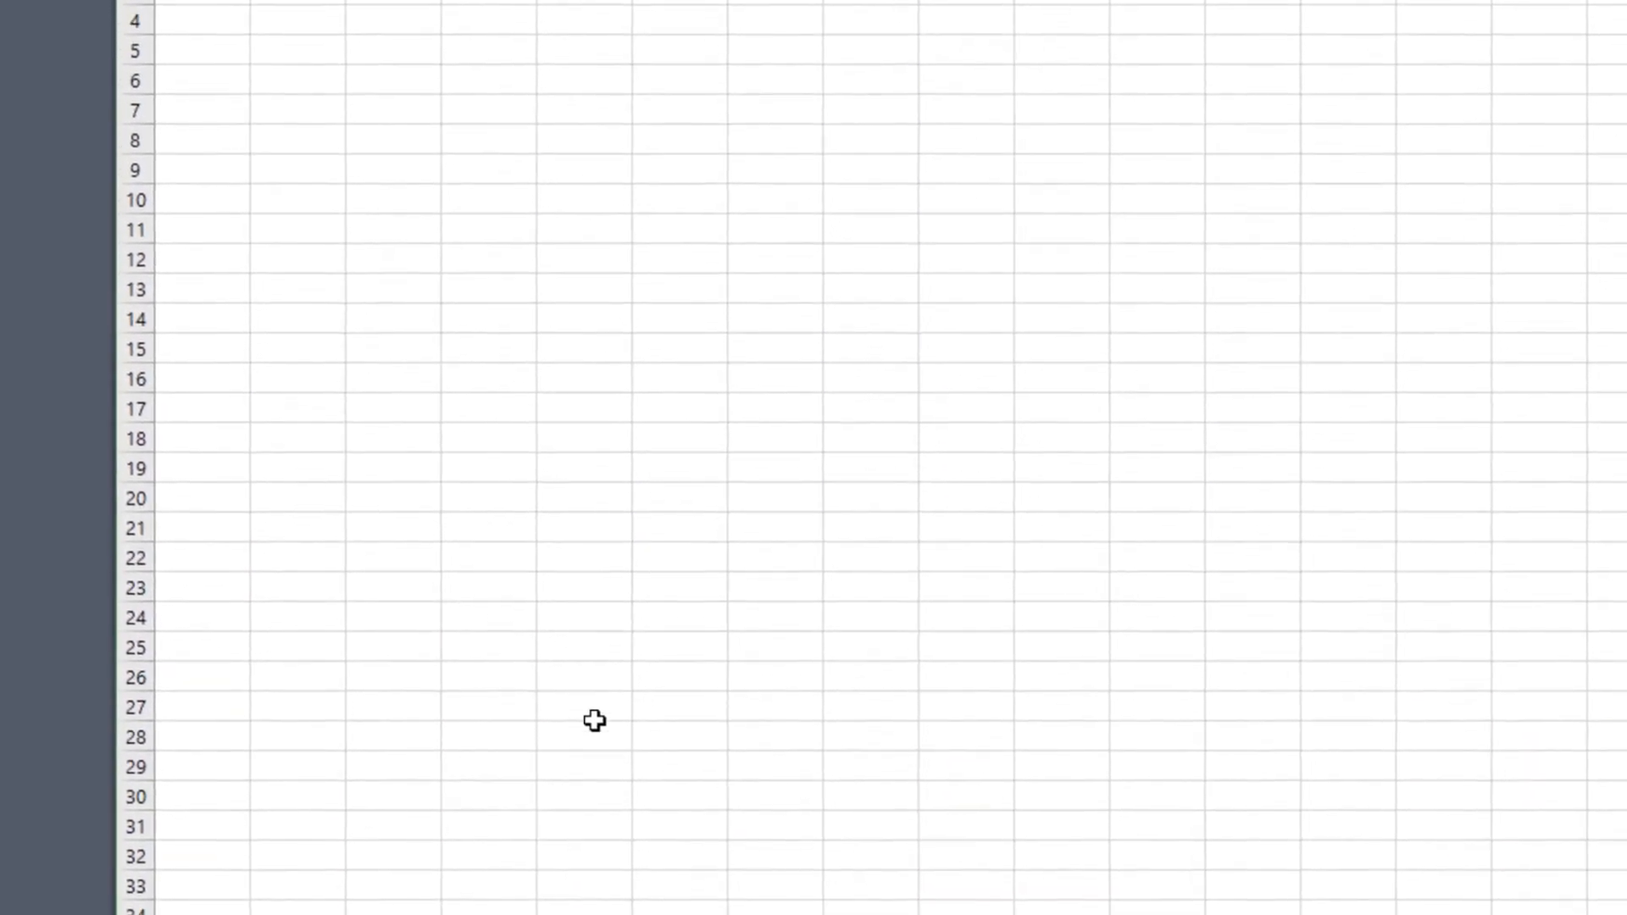
pyautogui.write('US')
pyautogui.press('Return')
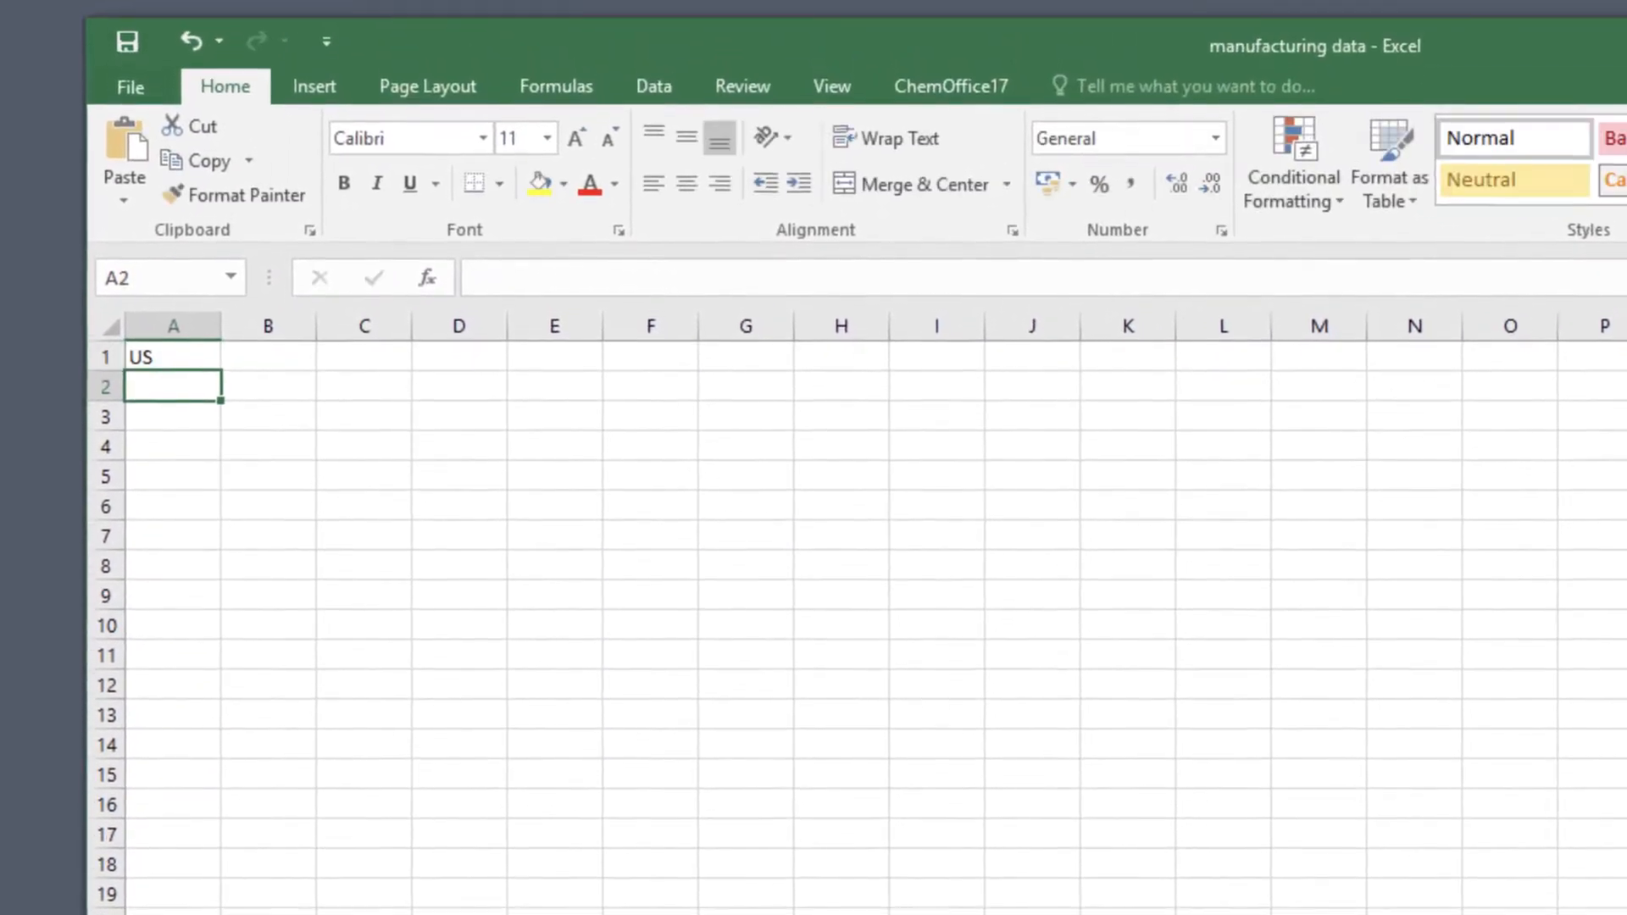
# Fill A2:A22 with a series from 1 to 5 in increments of 0.2.
pyautogui.write('1')
pyautogui.press('Return')
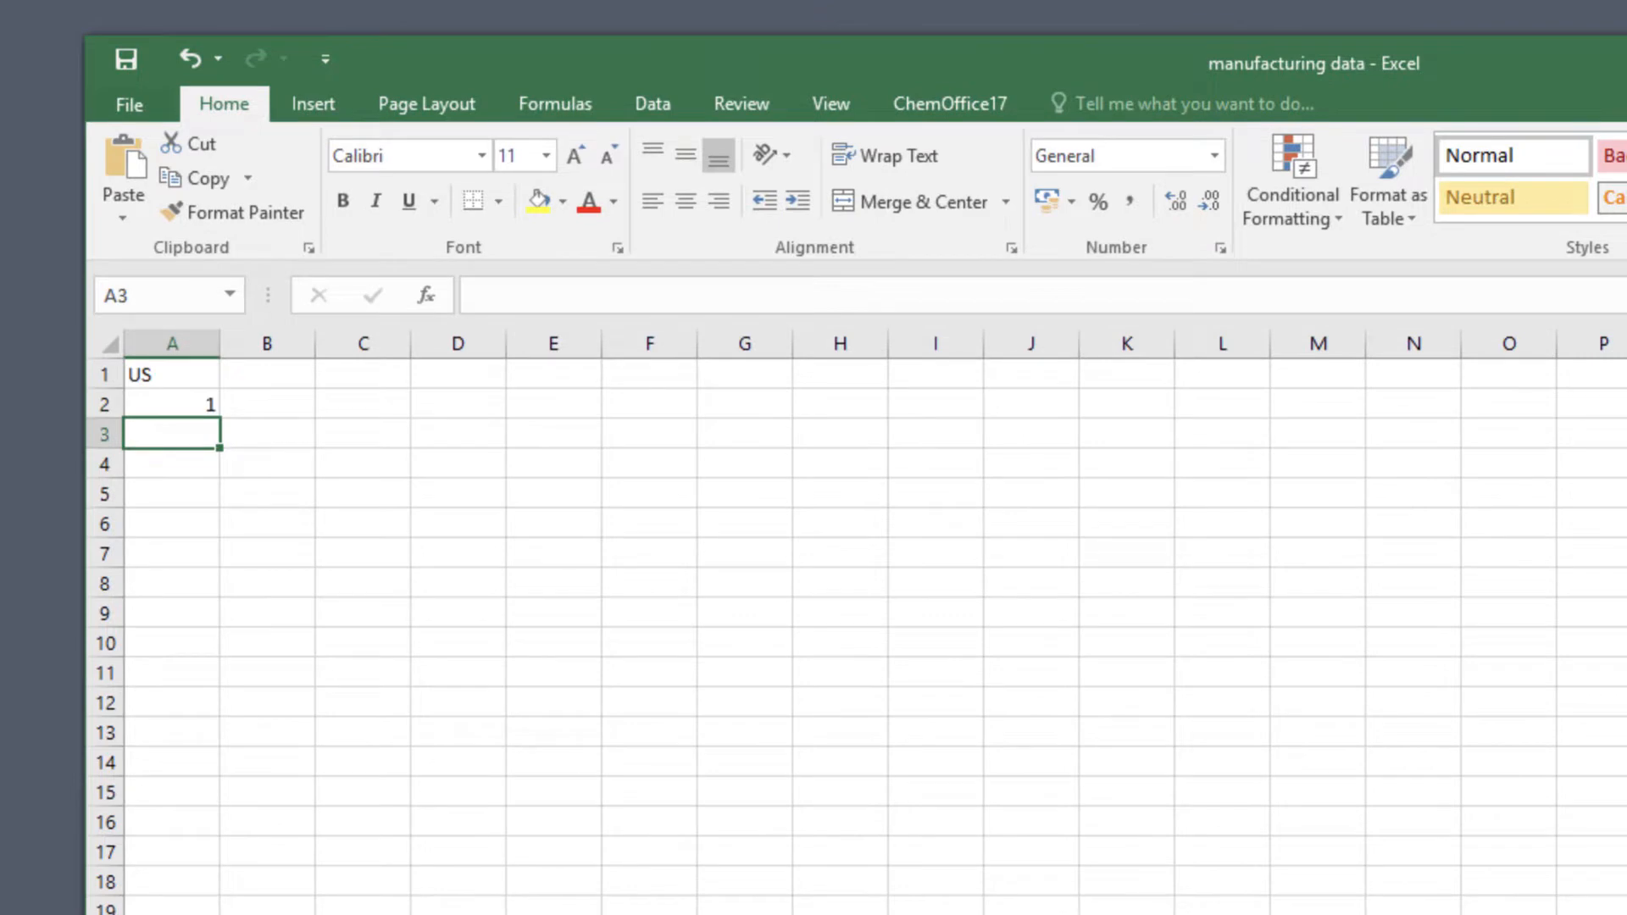
pyautogui.write('1.2')
pyautogui.press('Return')
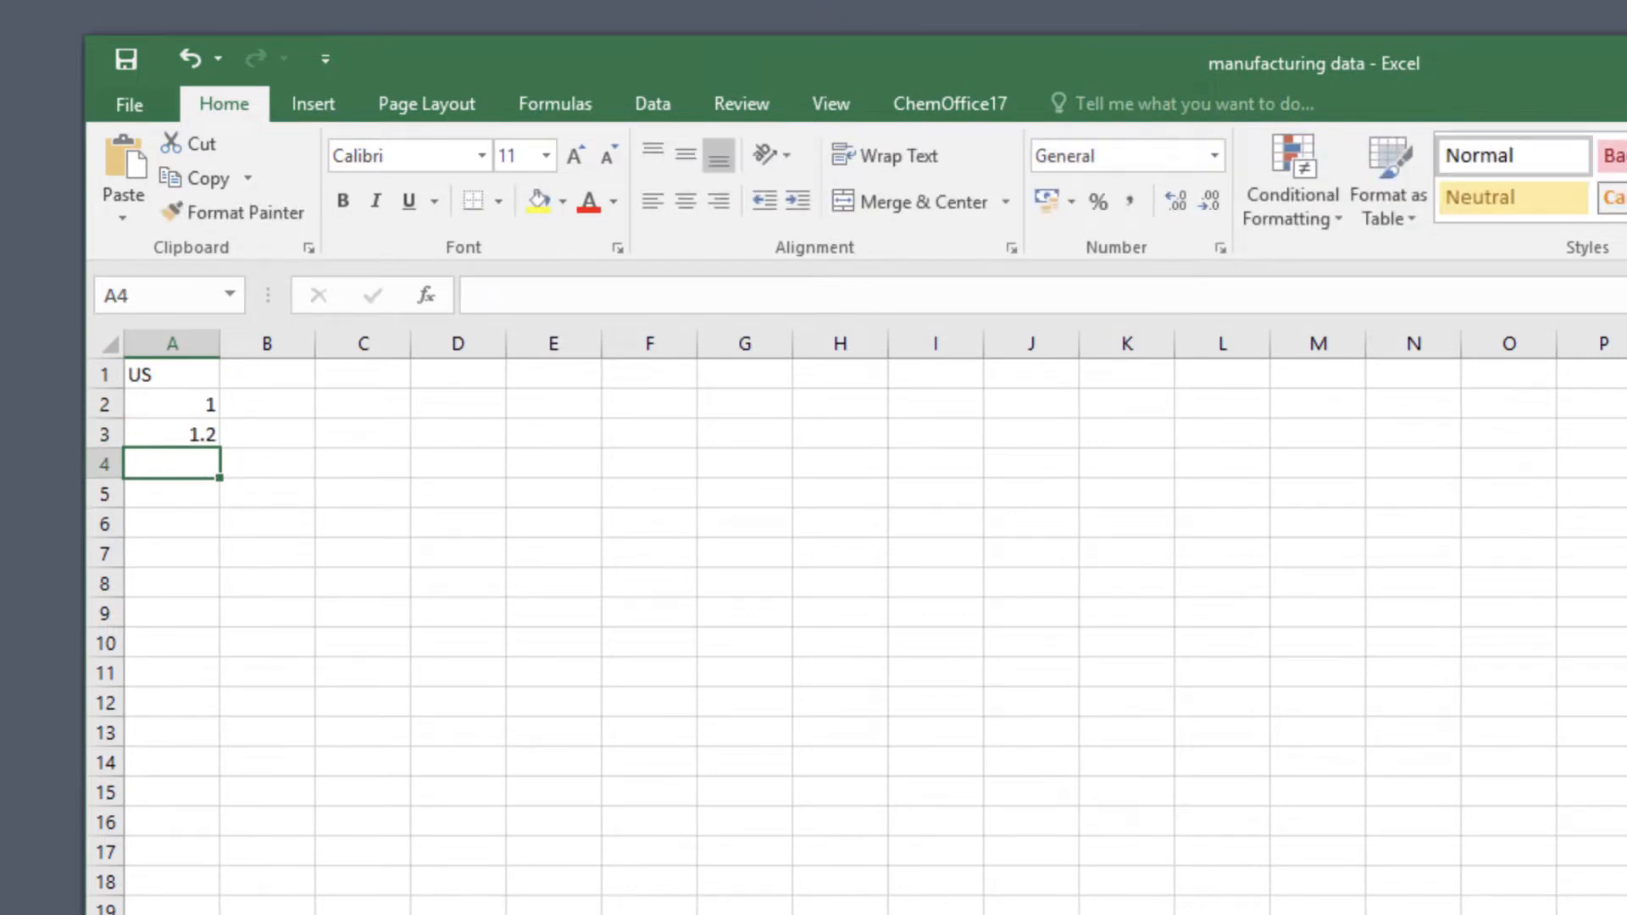
pyautogui.moveTo(189, 407); pyautogui.dragTo(189, 435)
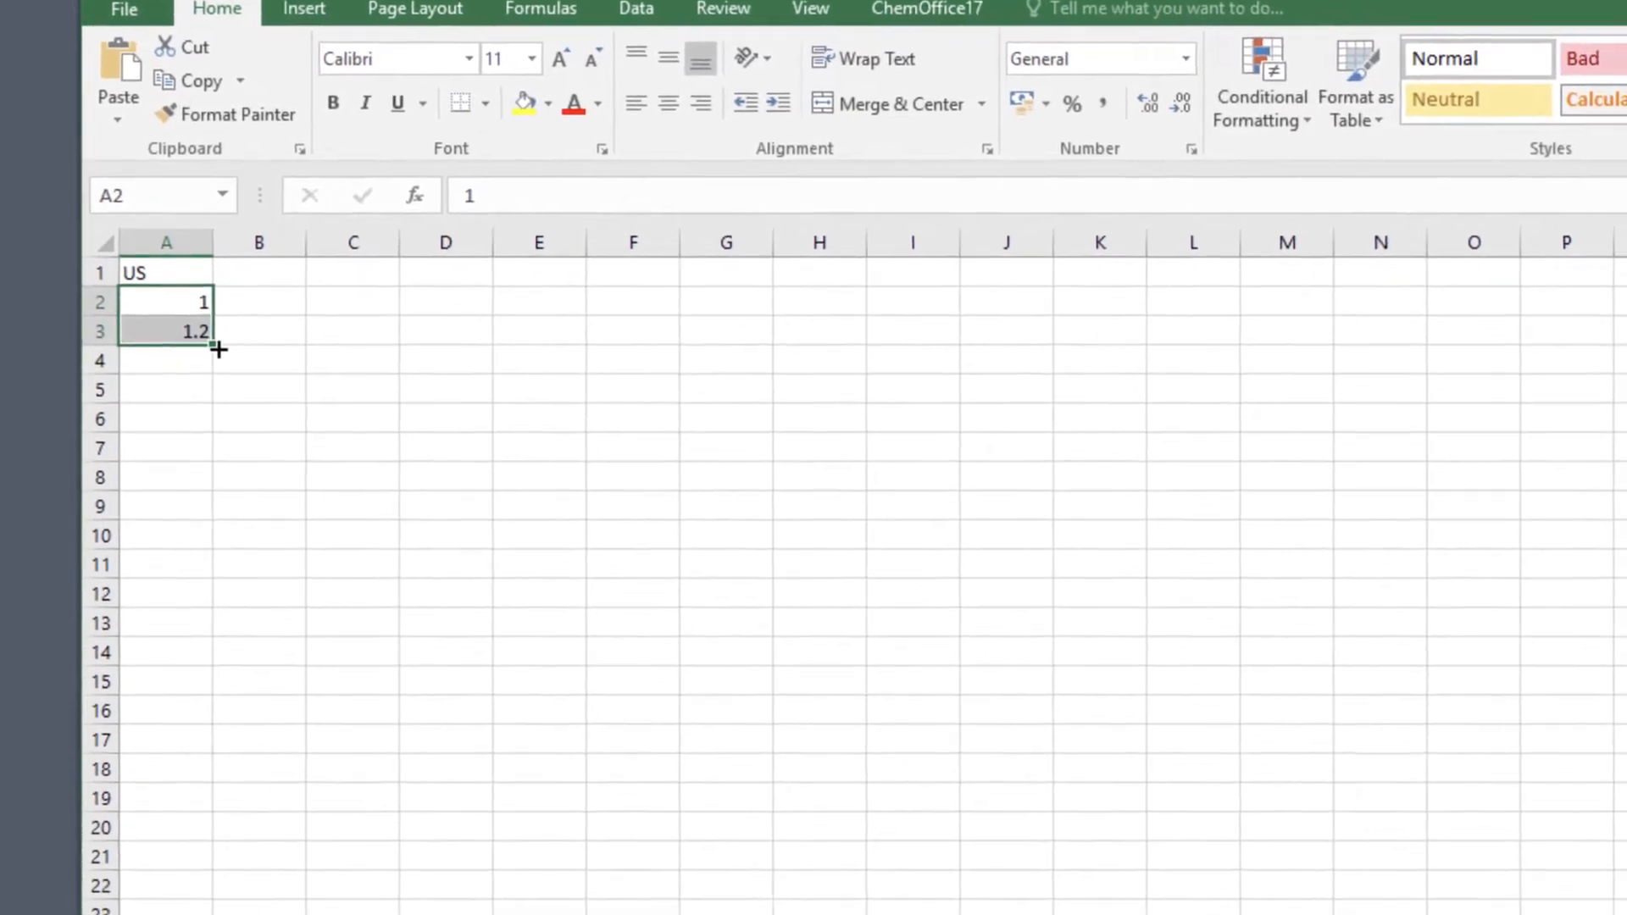
pyautogui.moveTo(219, 349); pyautogui.dragTo(199, 914)
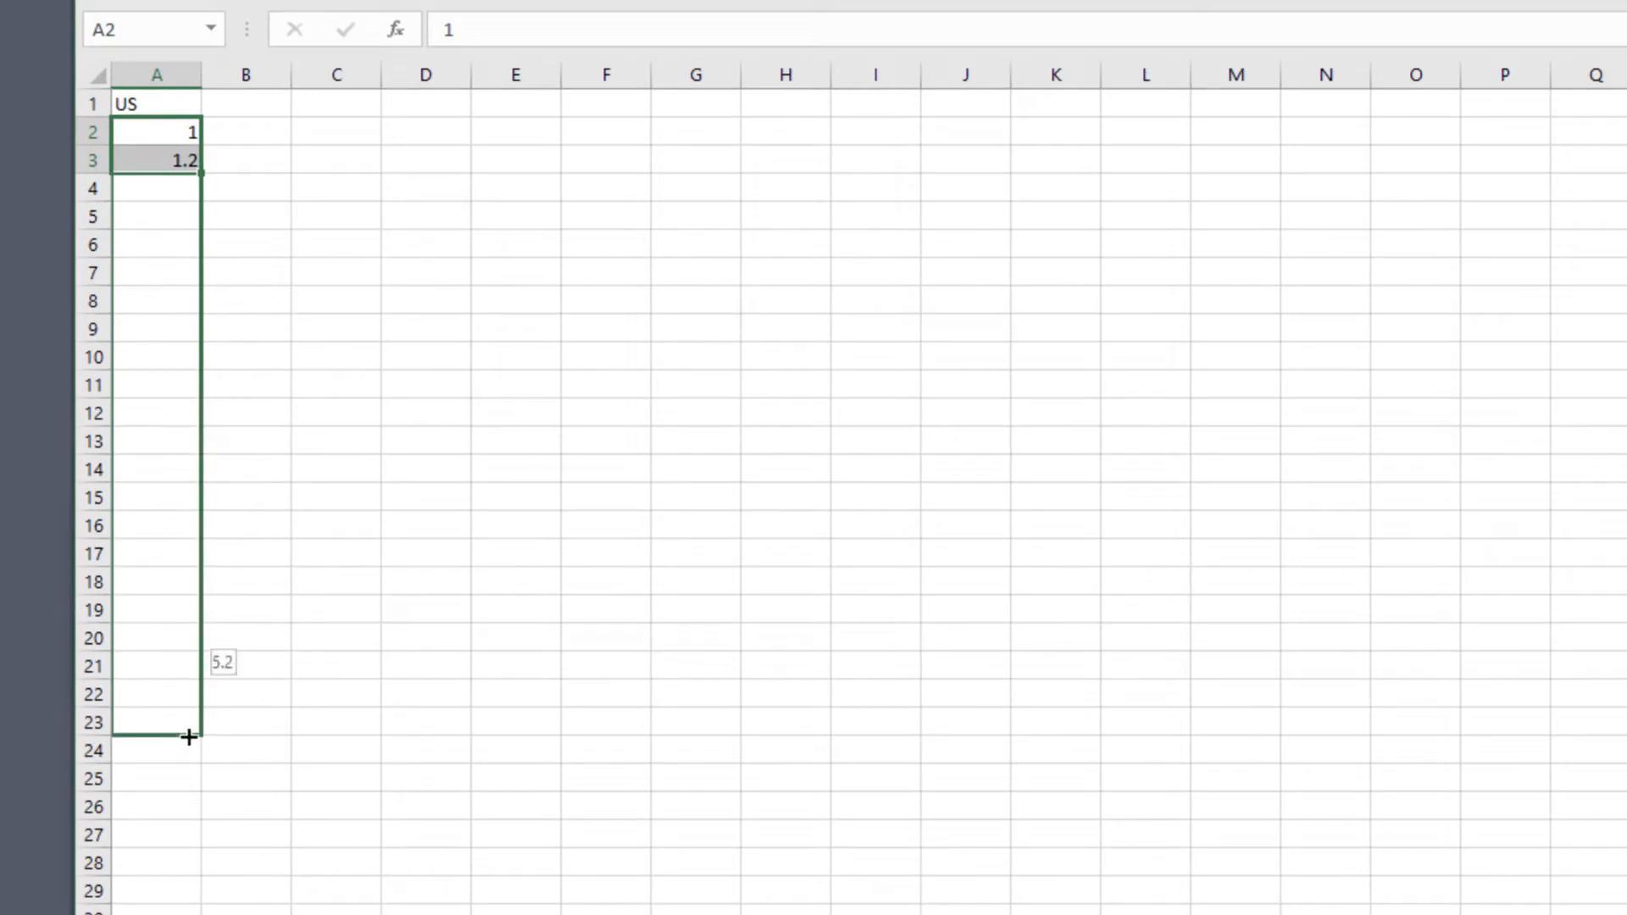
pyautogui.moveTo(188, 737); pyautogui.dragTo(189, 712)
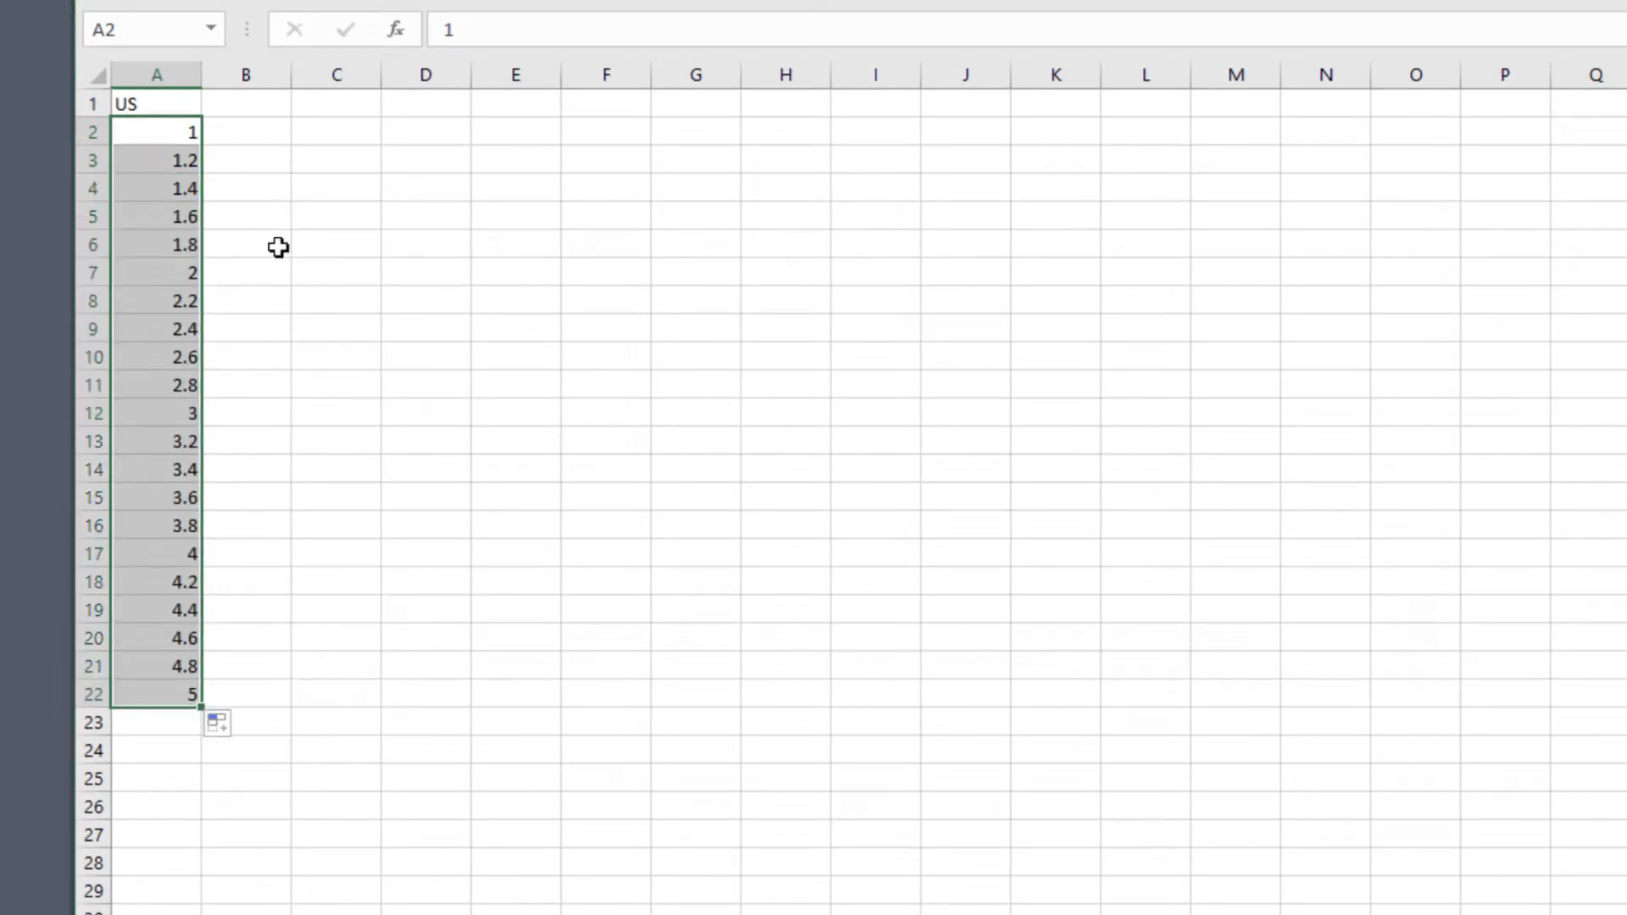
# Widen columns B and C and enter the heading "Frequency" in B1.
pyautogui.moveTo(247, 74); pyautogui.dragTo(521, 74)
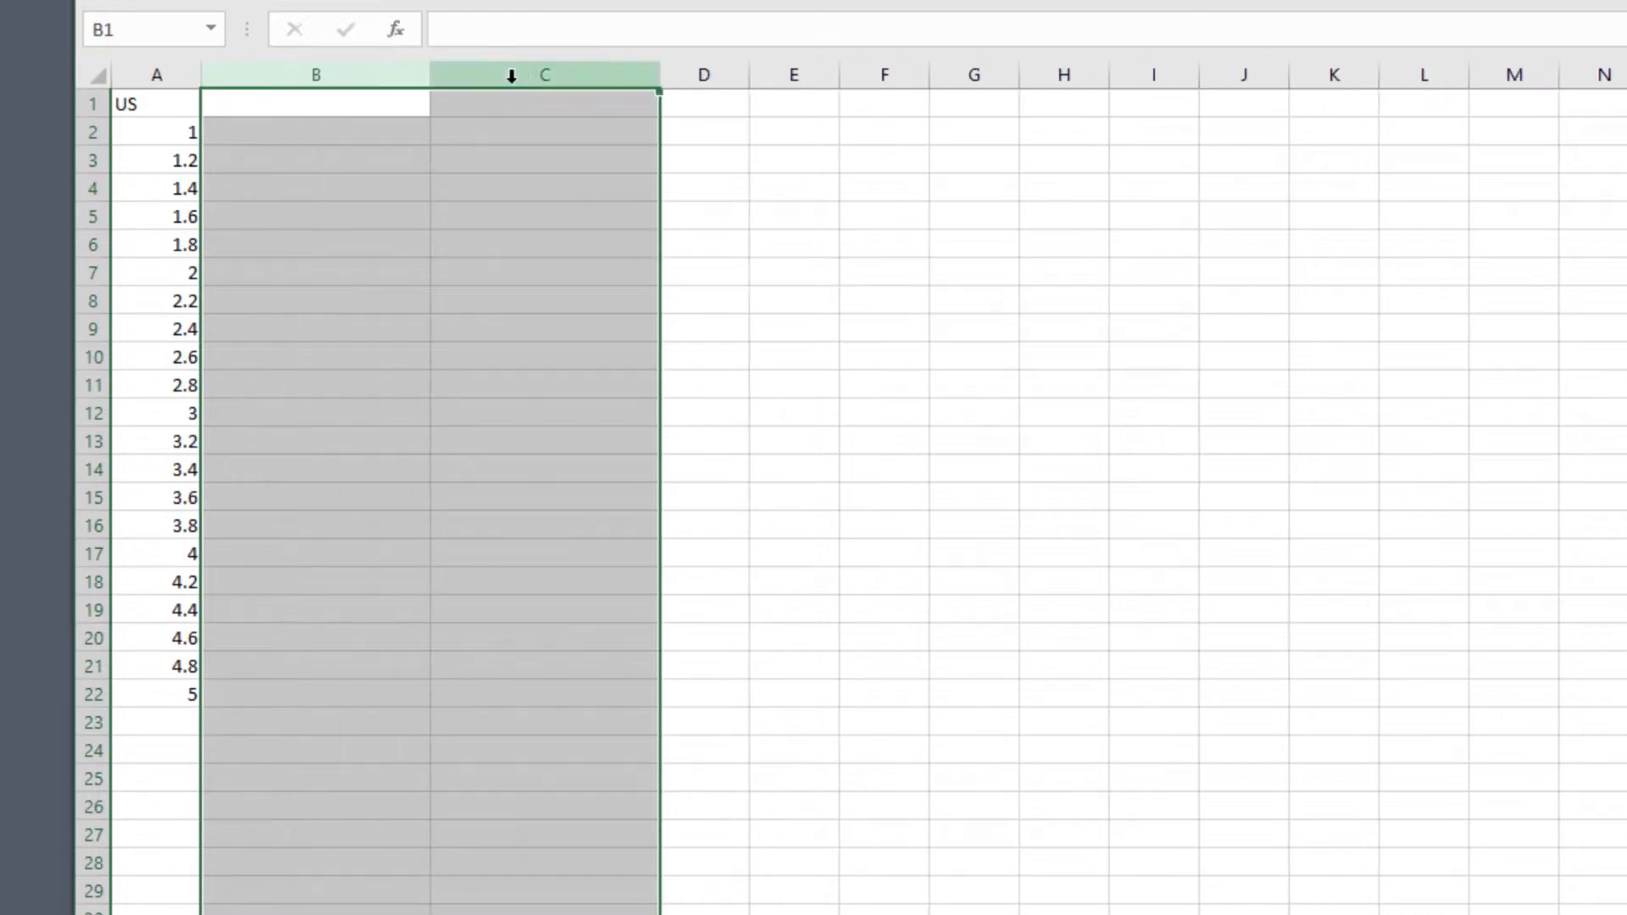
pyautogui.click(270, 106)
pyautogui.write('Frequenct')
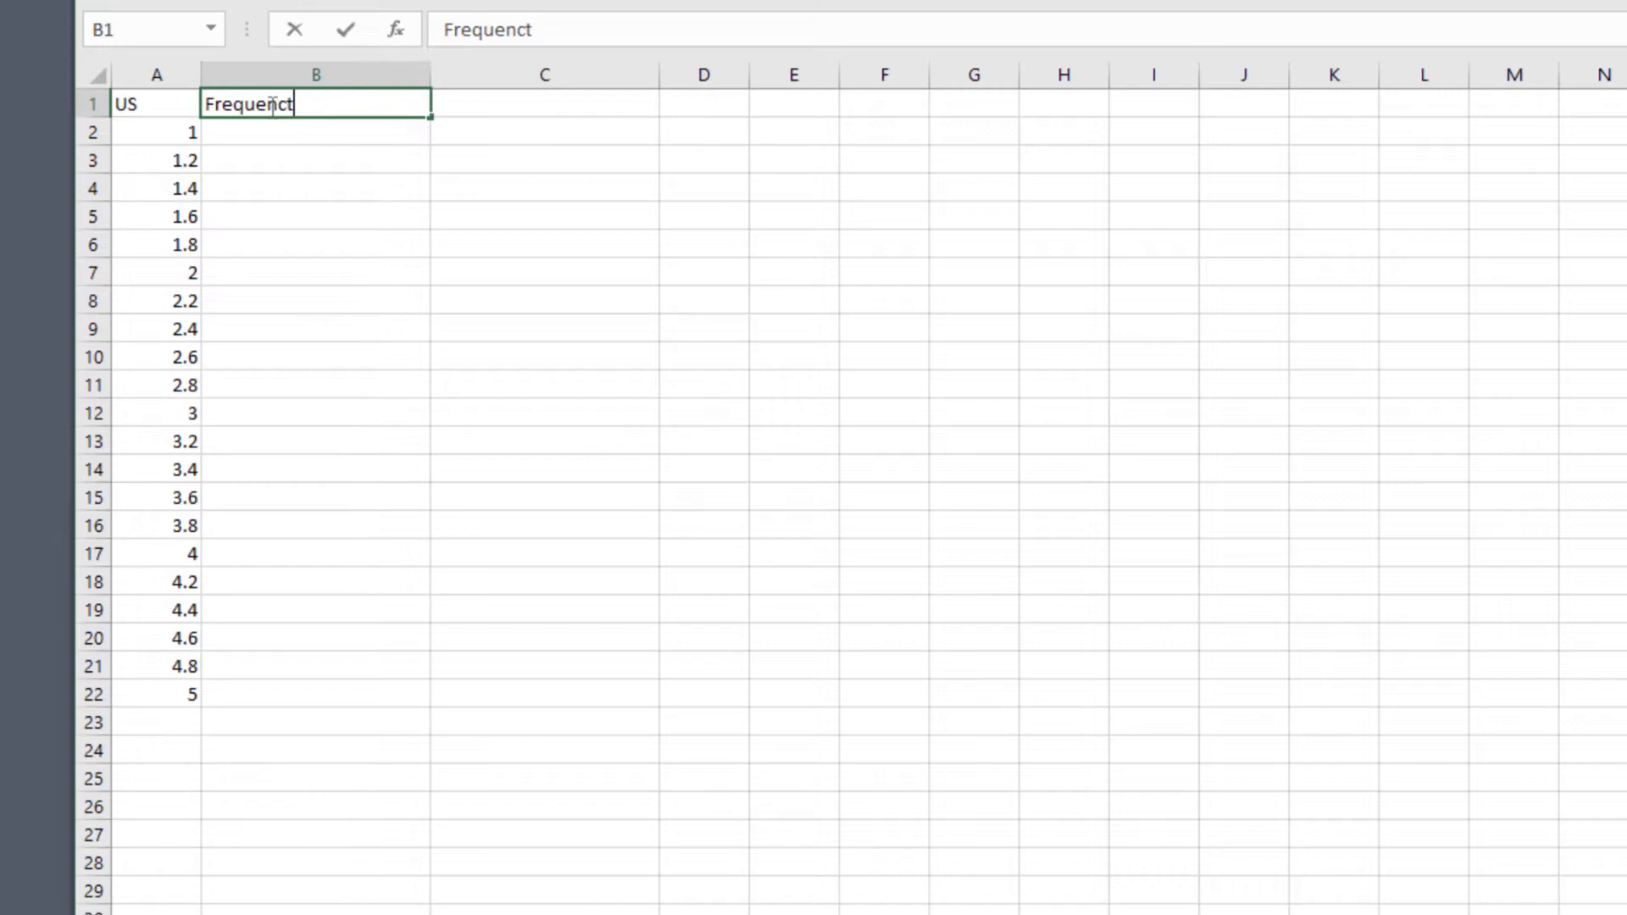
pyautogui.press('BackSpace')
pyautogui.write('y')
# Enter the heading "Proportion of firms (%)" in cell C1.
pyautogui.click(492, 104)
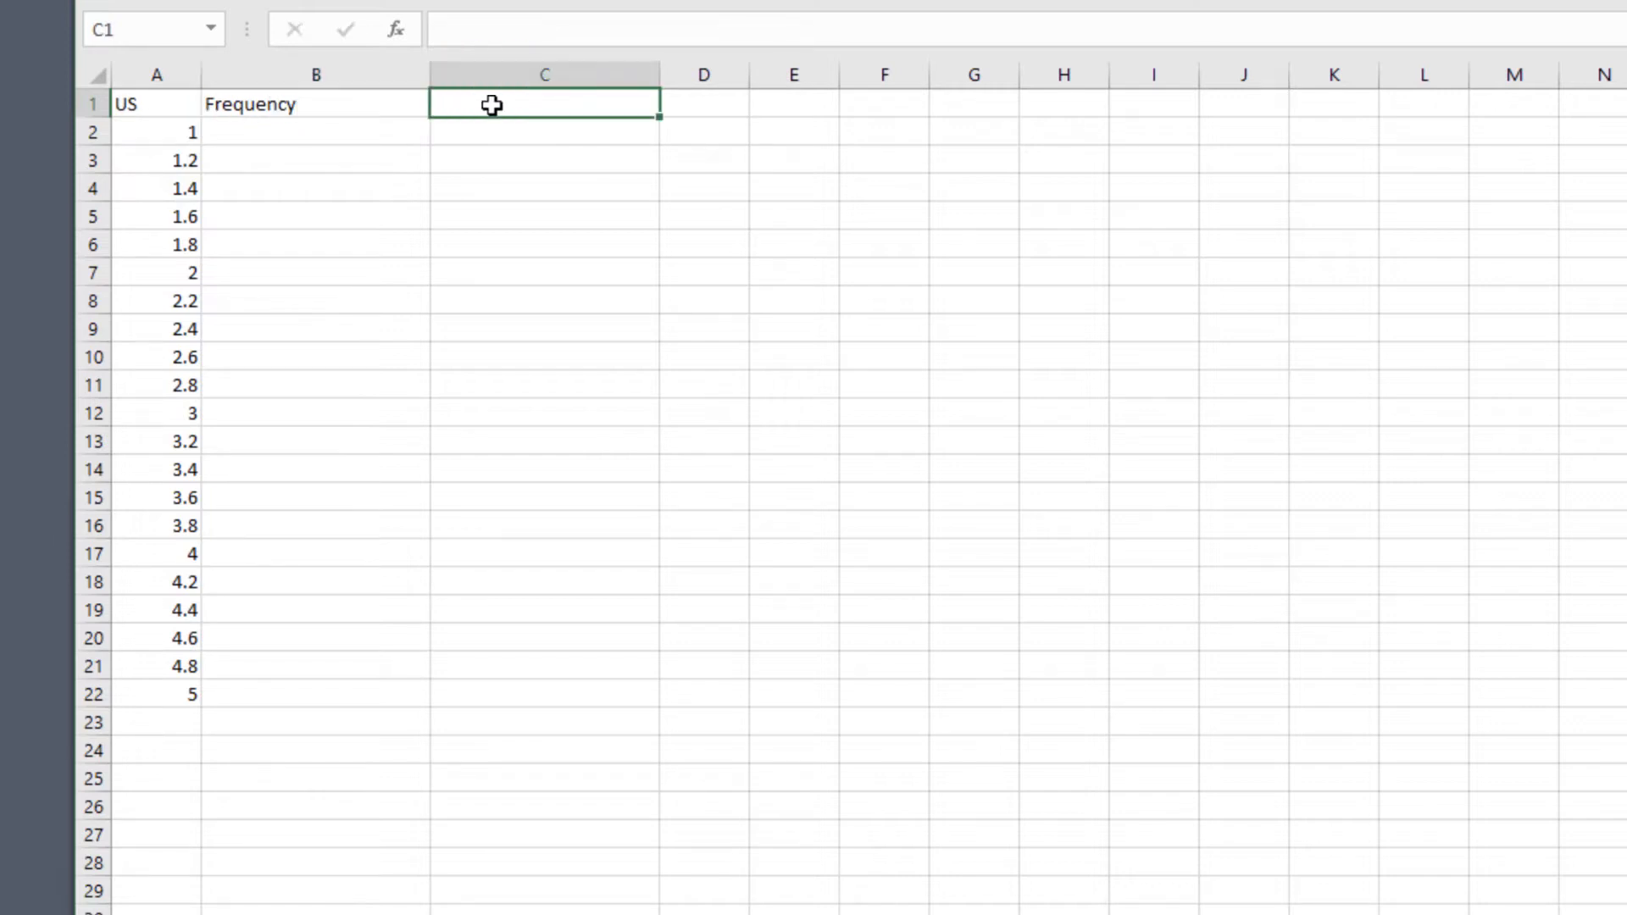
pyautogui.write('Prop')
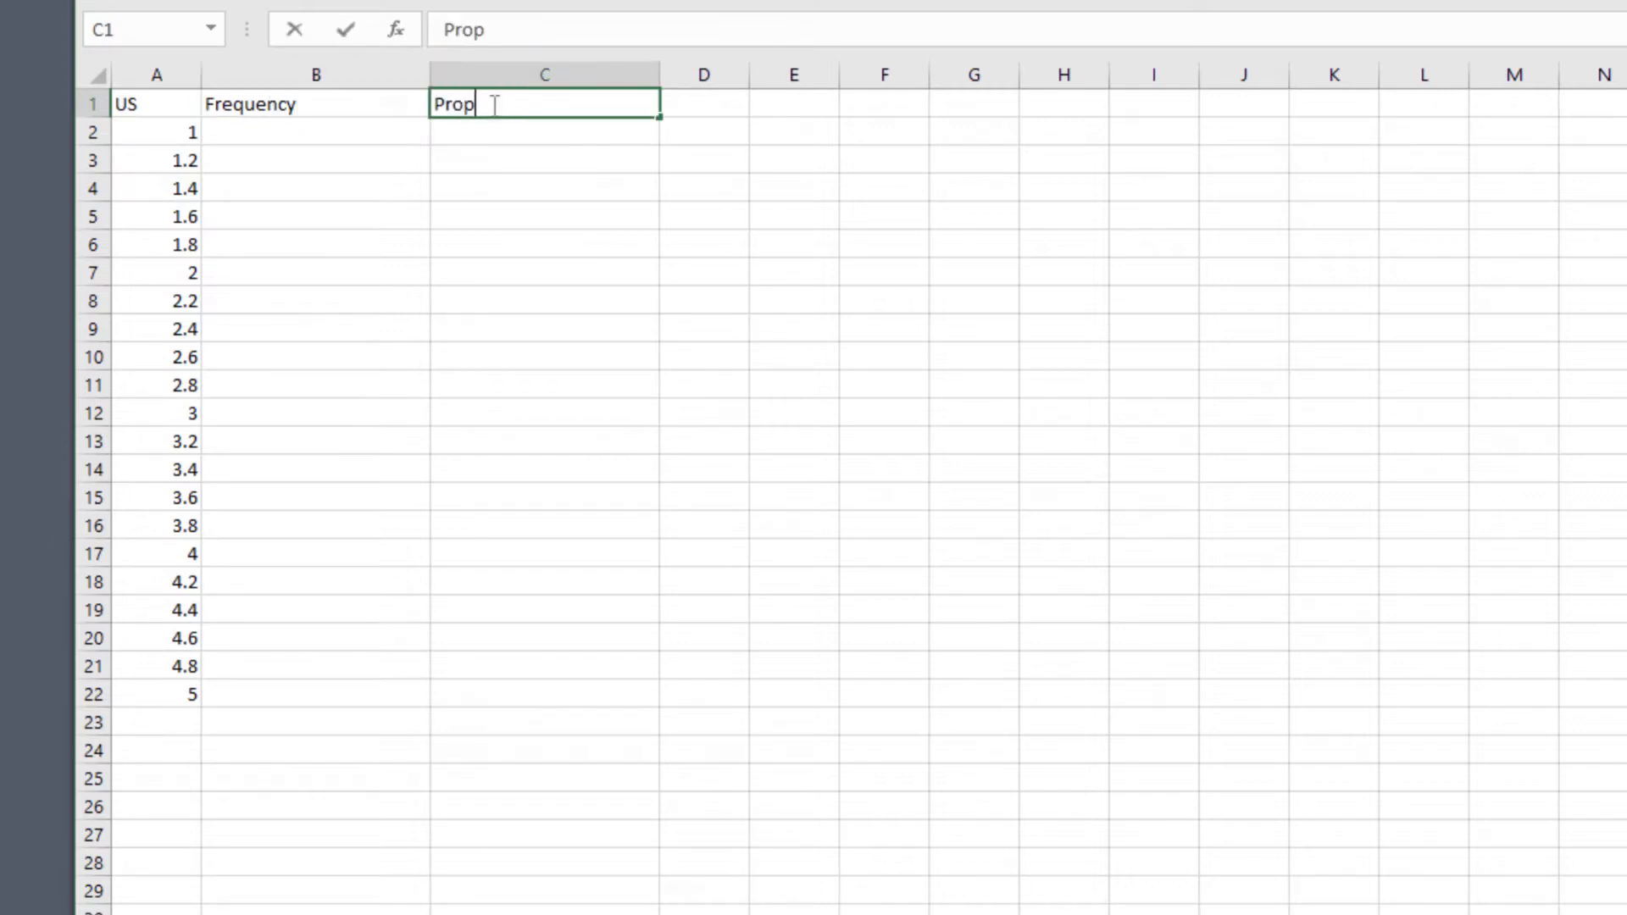
pyautogui.write('ortion of firm')
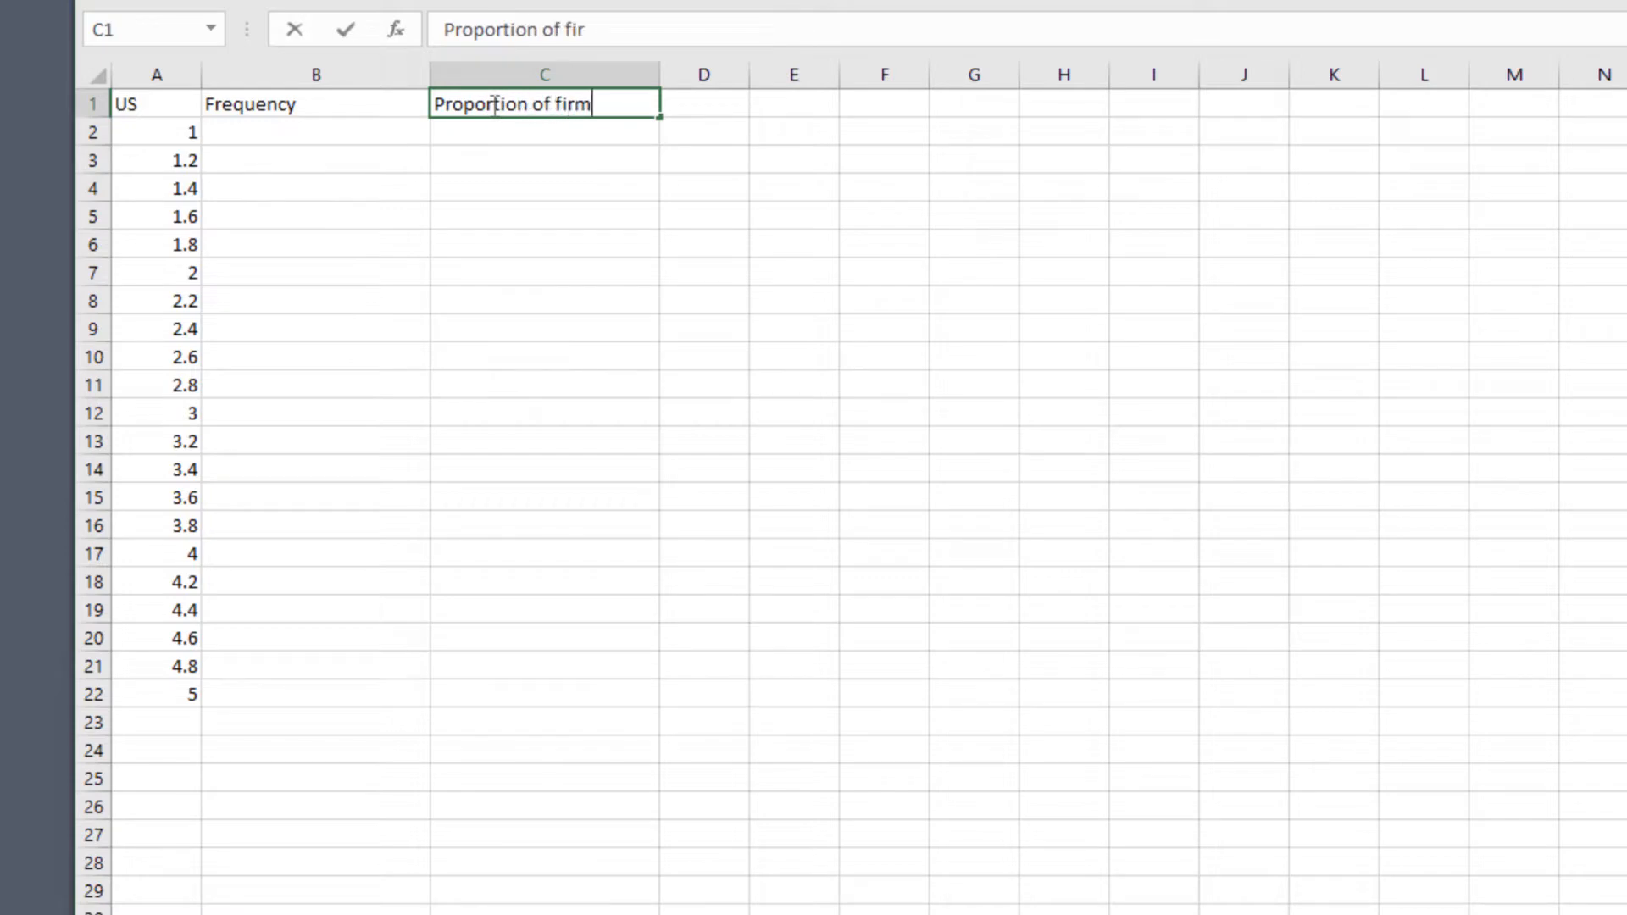
pyautogui.write('s (%)')
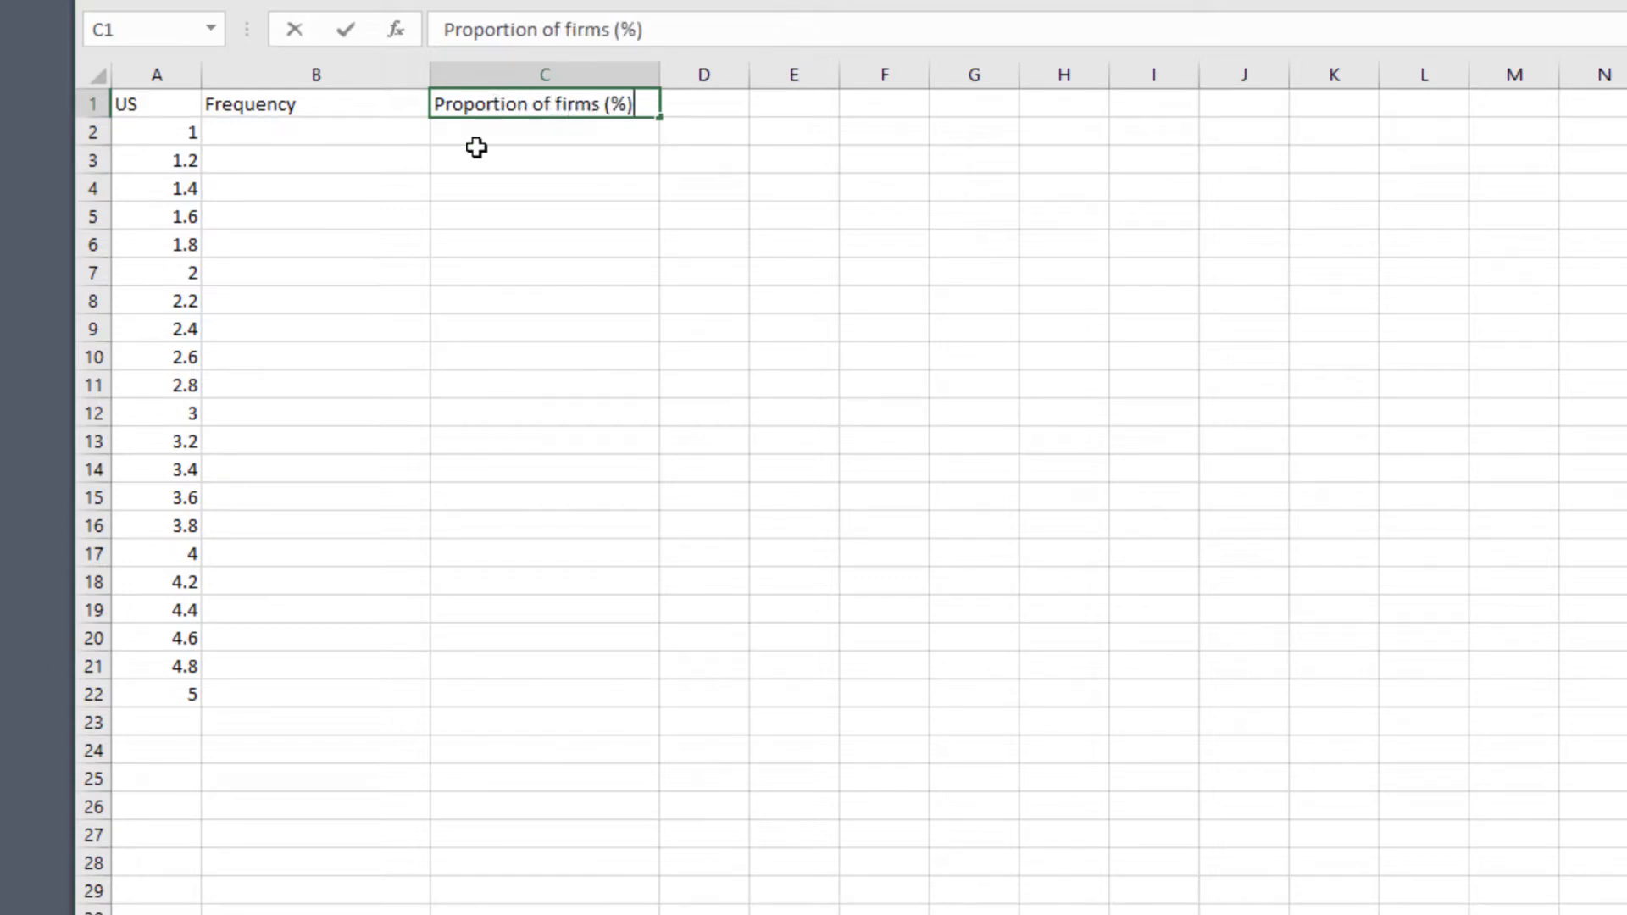
# Select B2:B22 and begin the formula =FREQUENCY(IF( for the whole range.
pyautogui.moveTo(298, 138); pyautogui.dragTo(306, 685)
pyautogui.scroll(-1, 306, 685)
pyautogui.scroll(1, 306, 685)
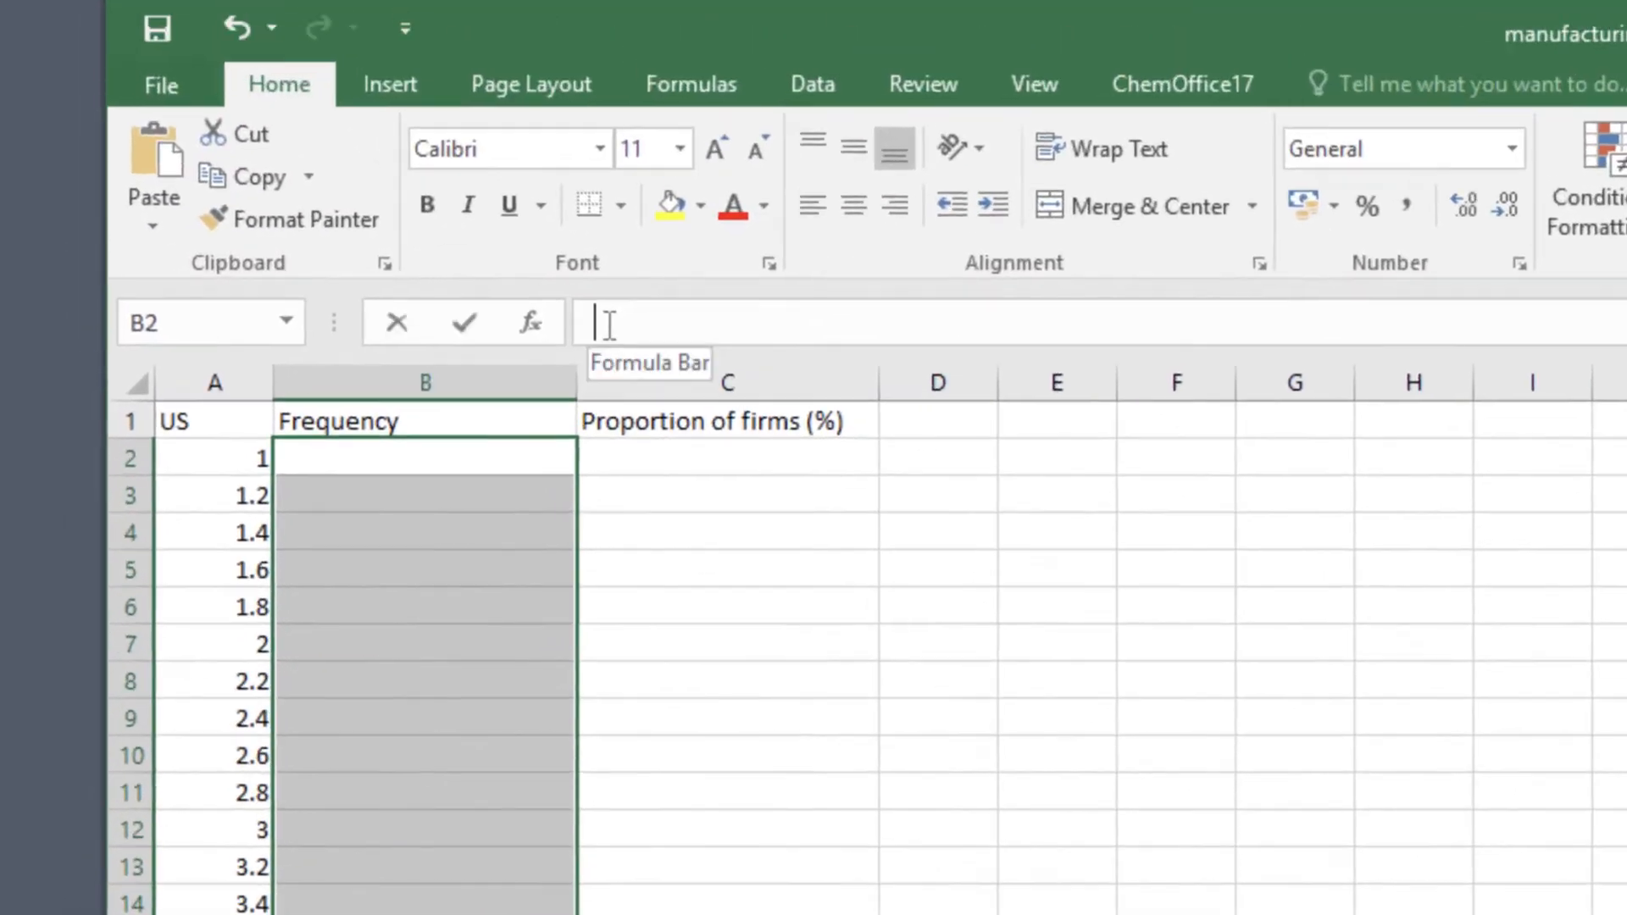
pyautogui.click(466, 54)
pyautogui.write('=')
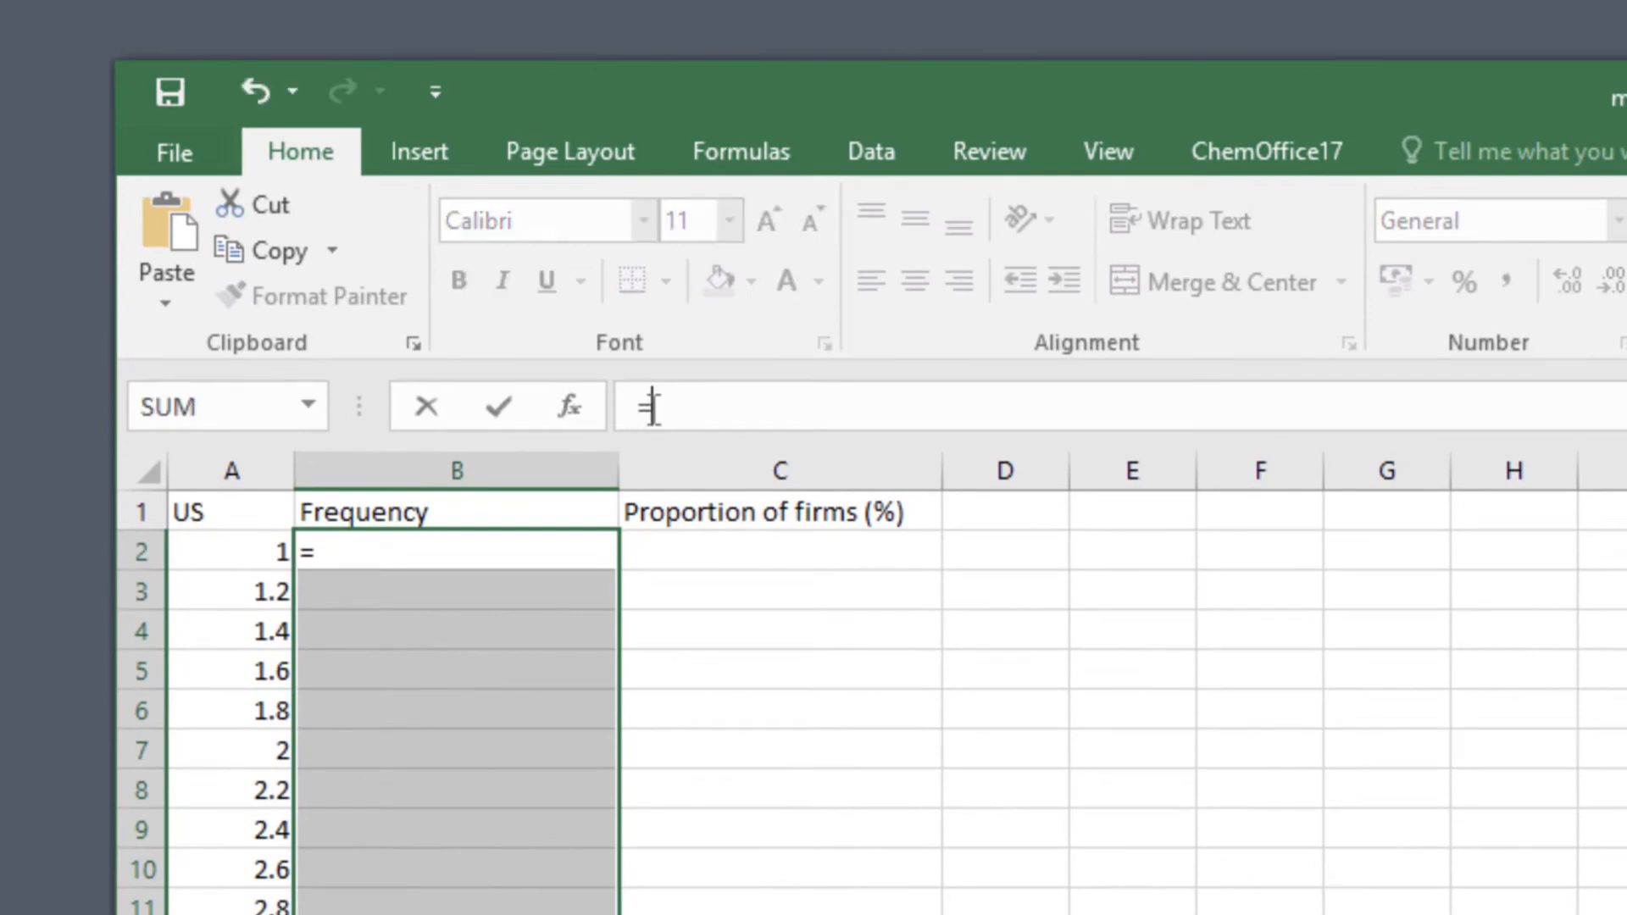
pyautogui.write('FREQUE')
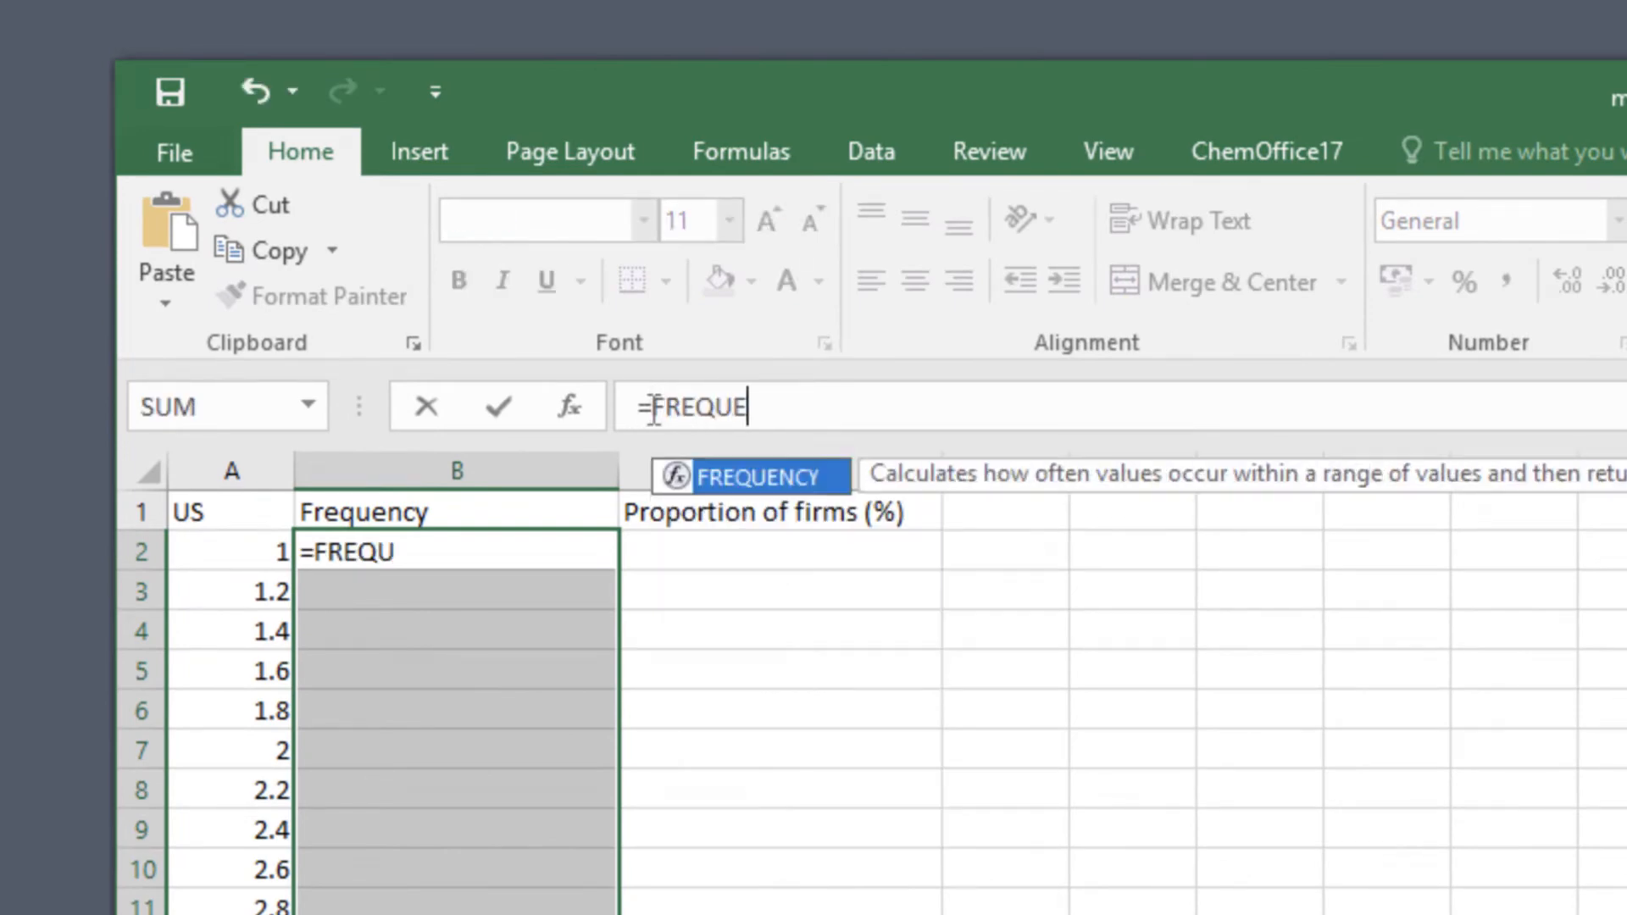
pyautogui.write('NCY')
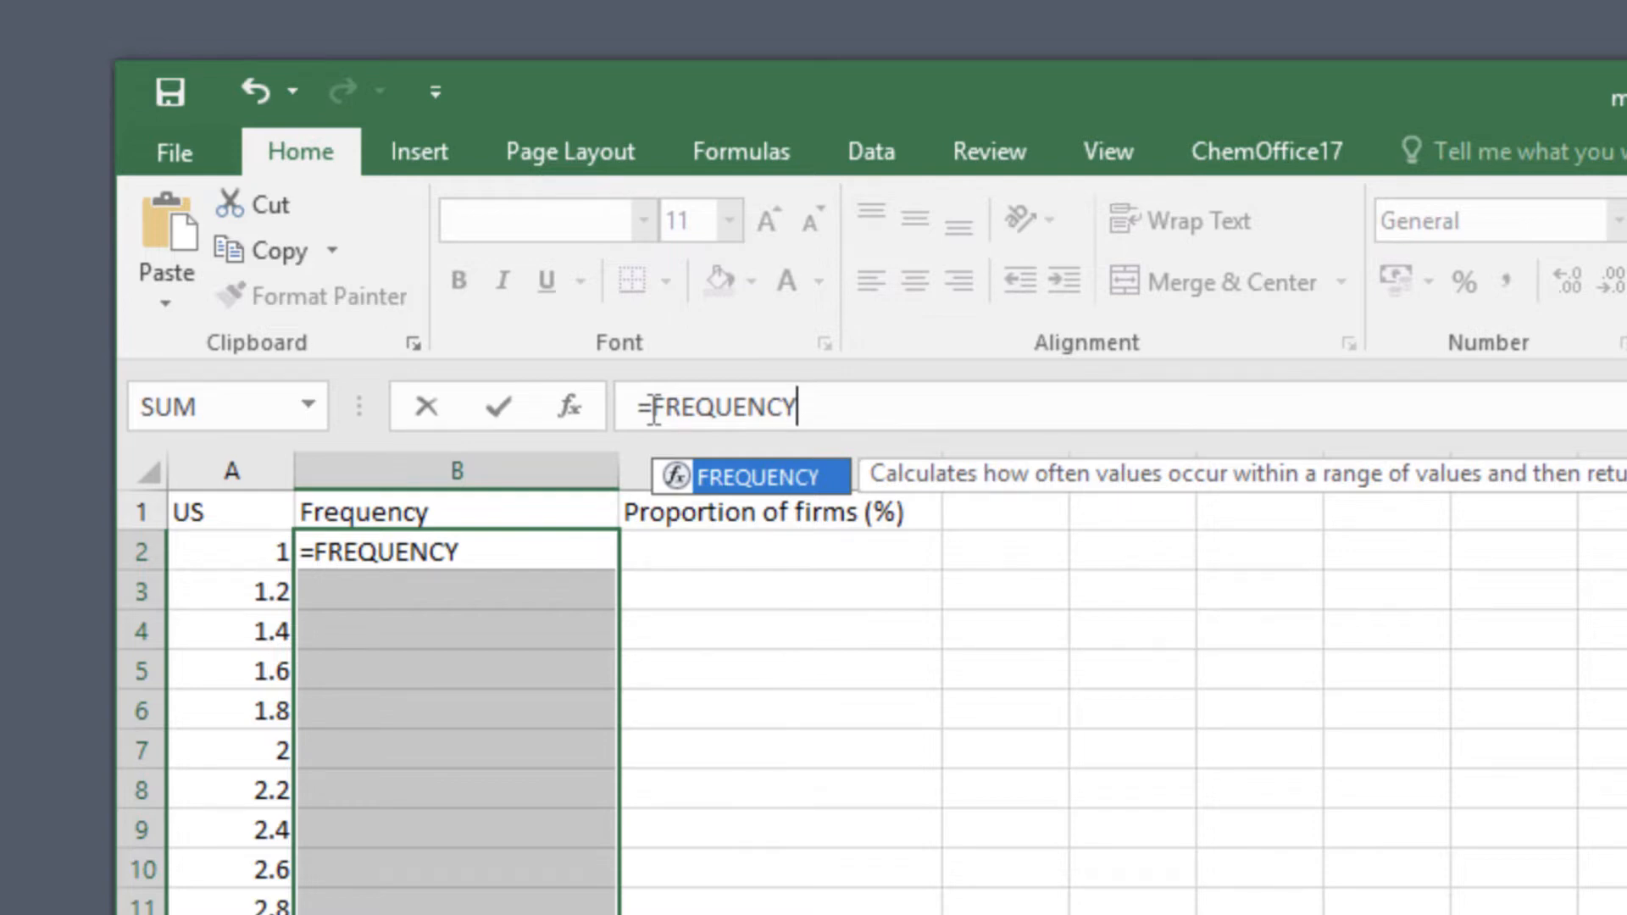
pyautogui.write('(IF')
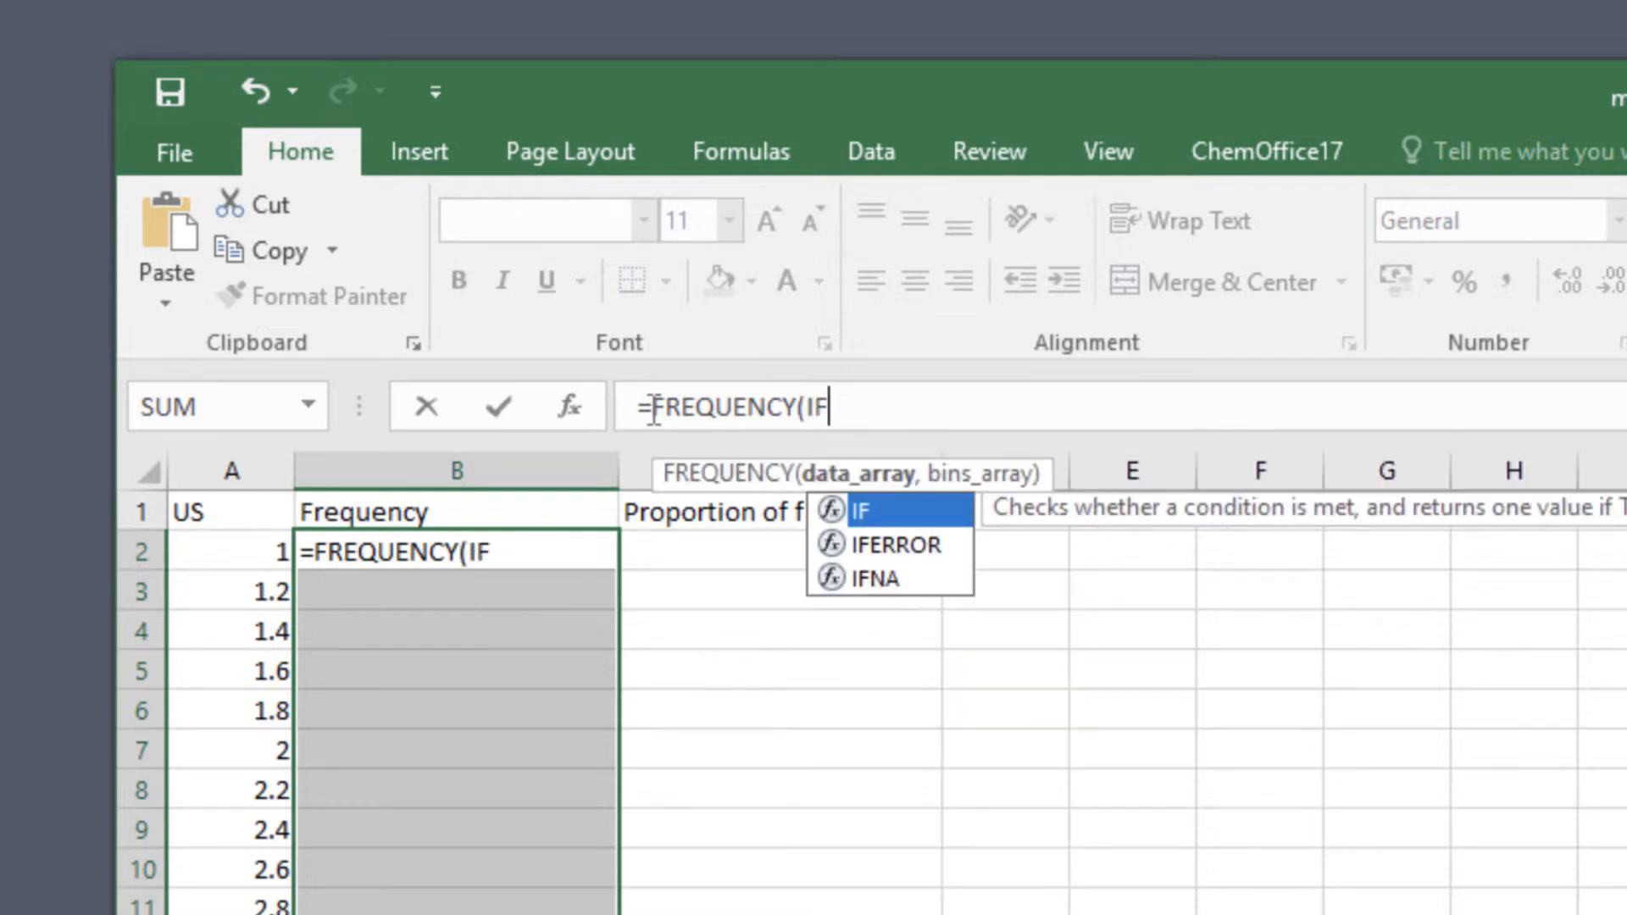
pyautogui.write('(')
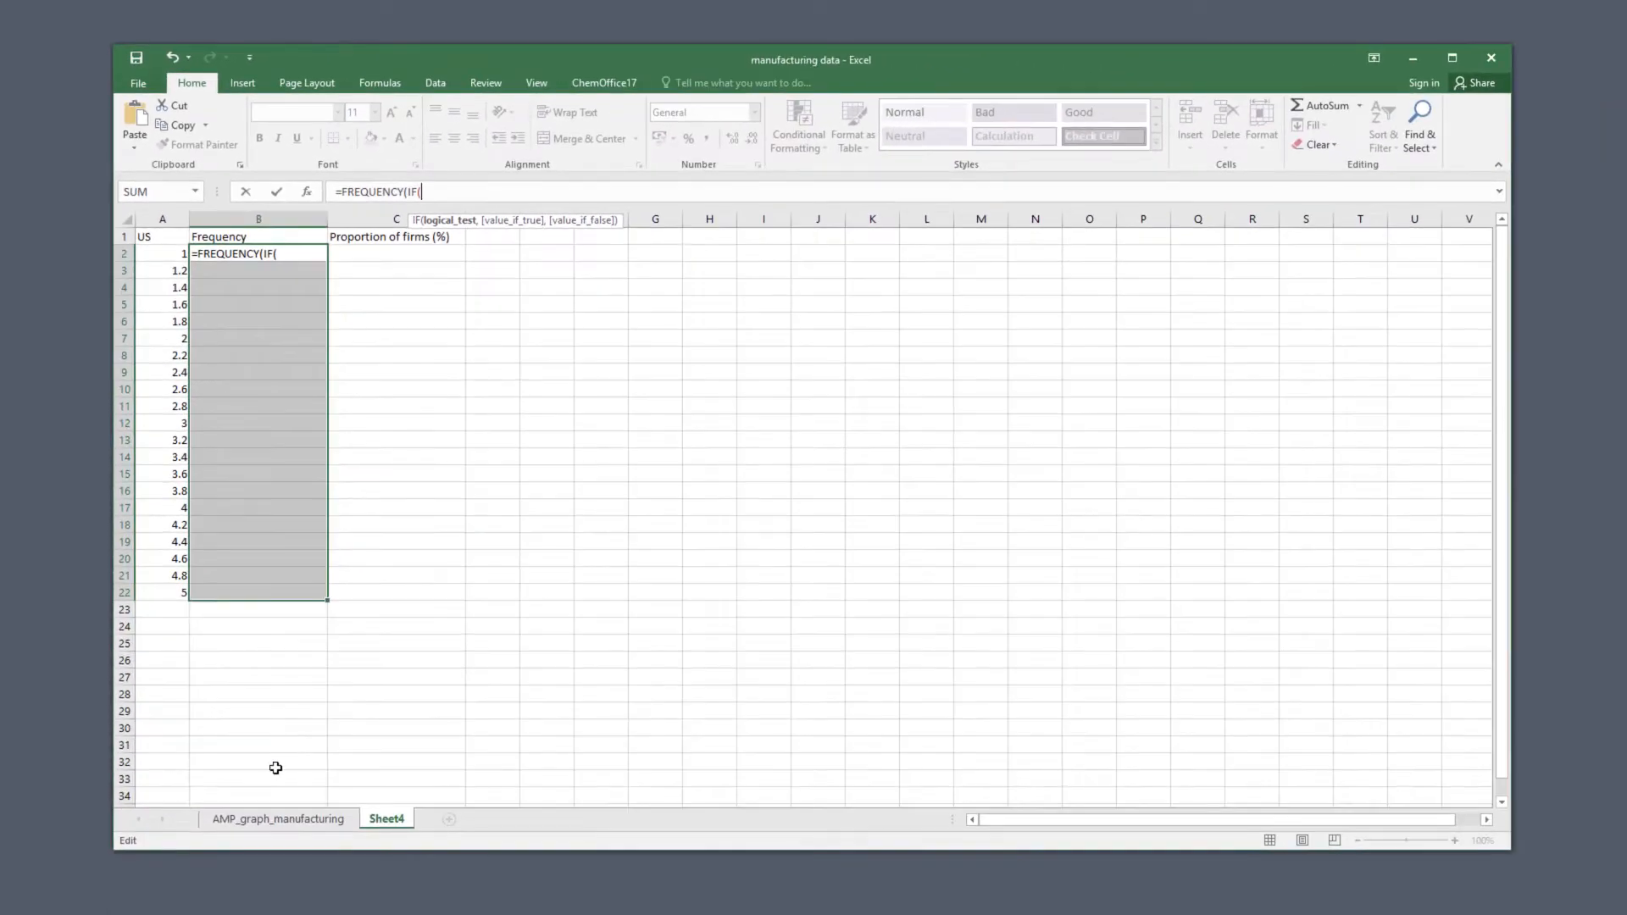
# Set the IF condition to the country column N:N of the AMP_graph_manufacturing sheet equalling "United States".
pyautogui.click(281, 818)
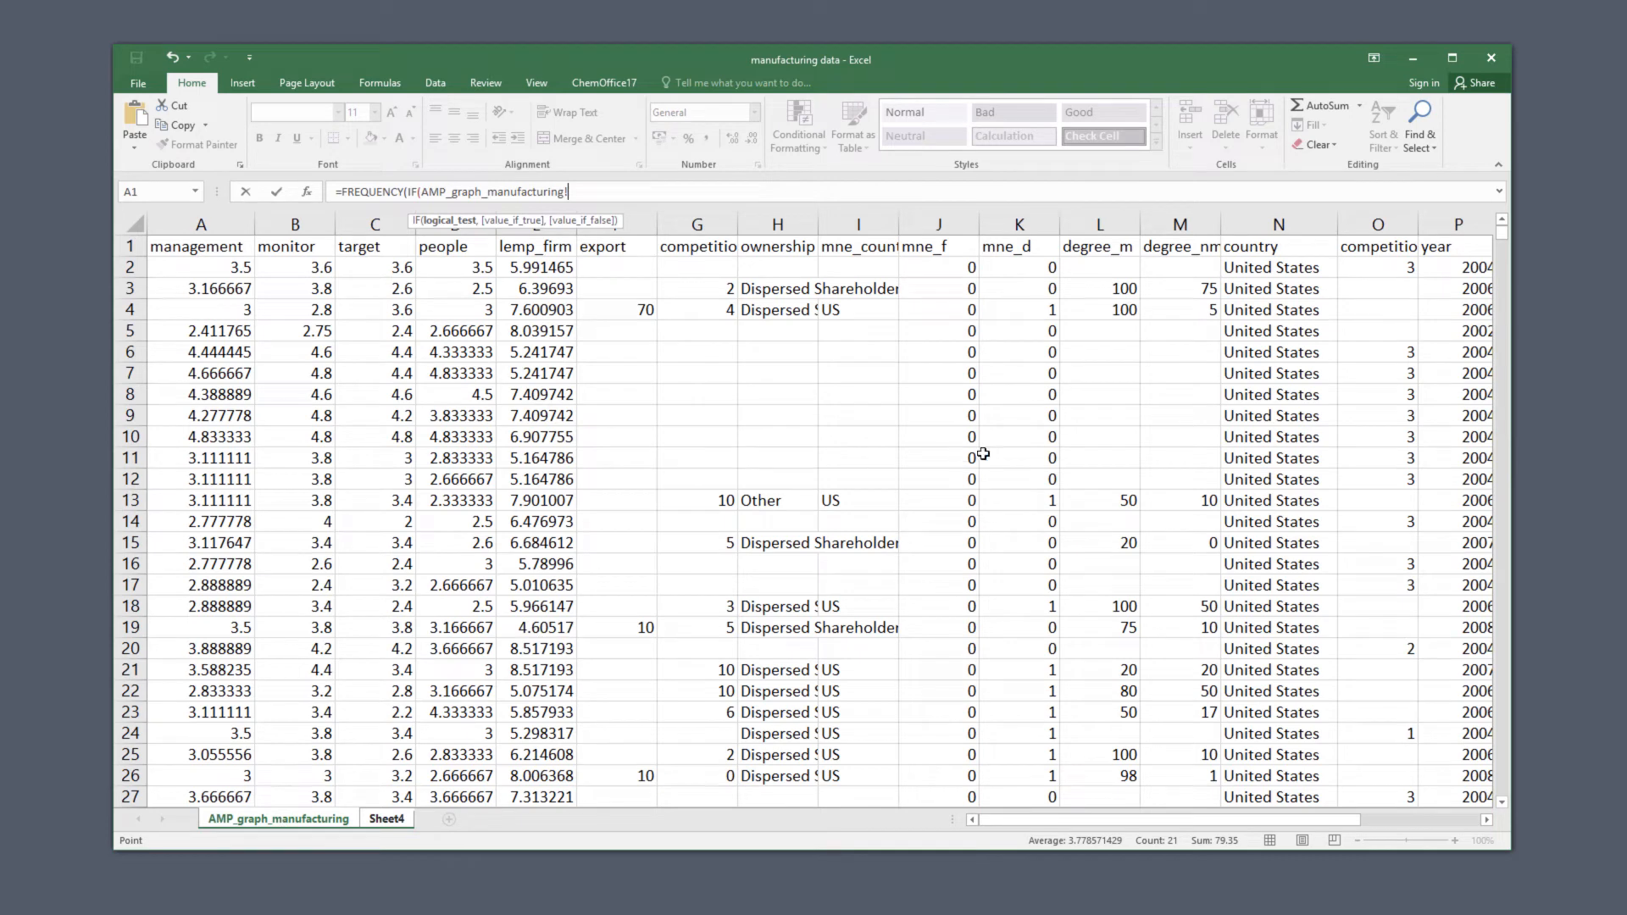
pyautogui.click(1262, 222)
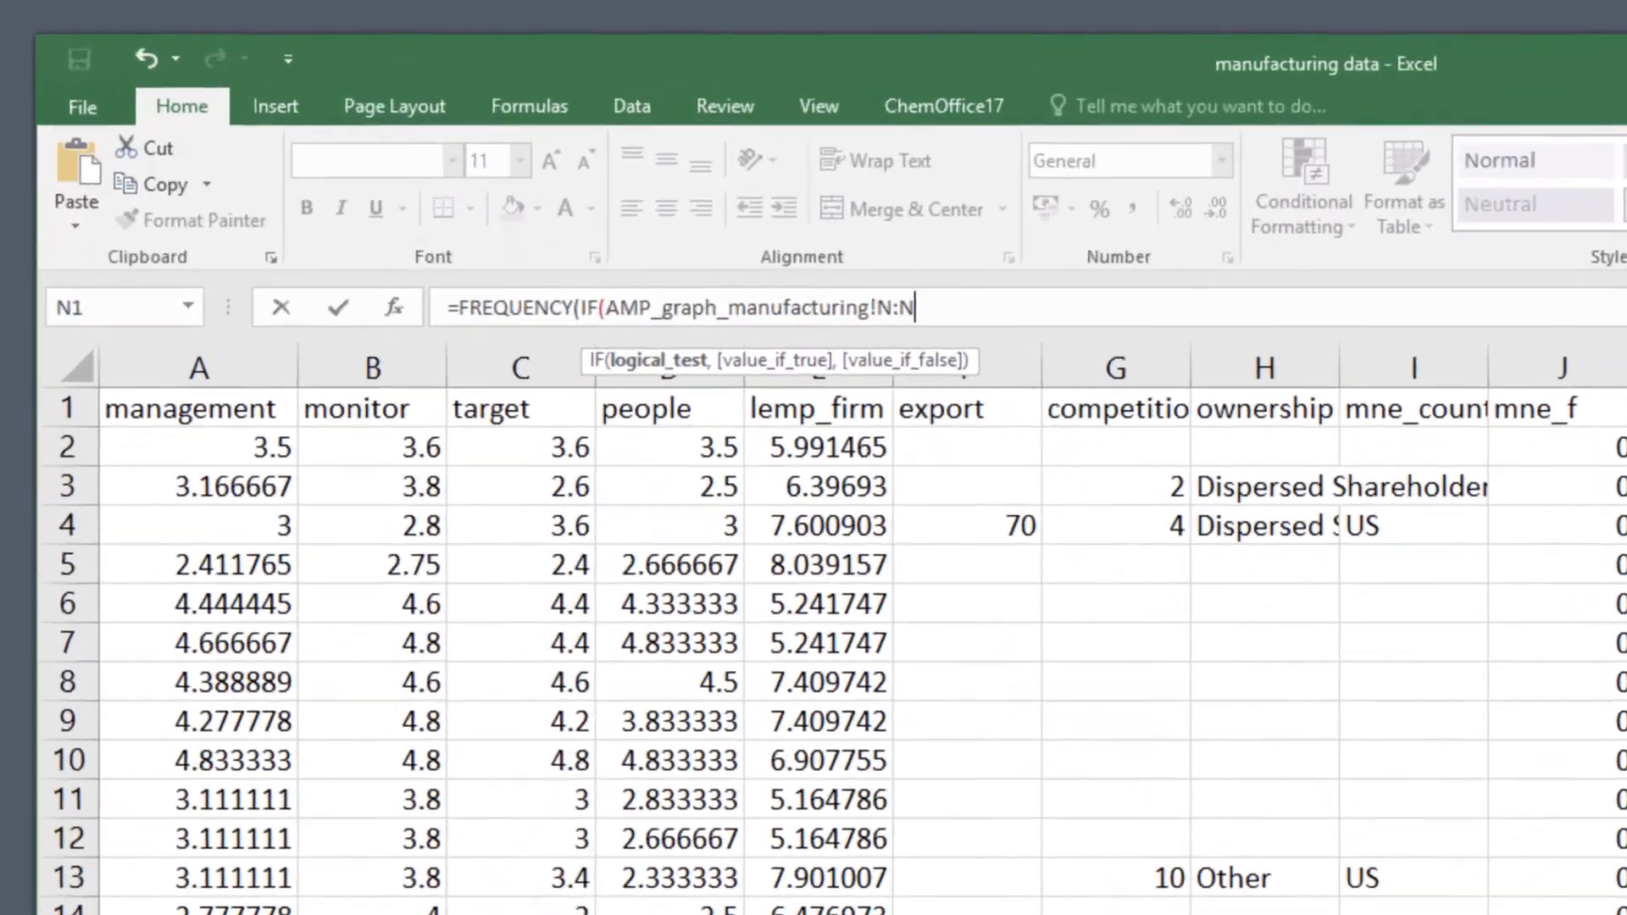
pyautogui.write('=')
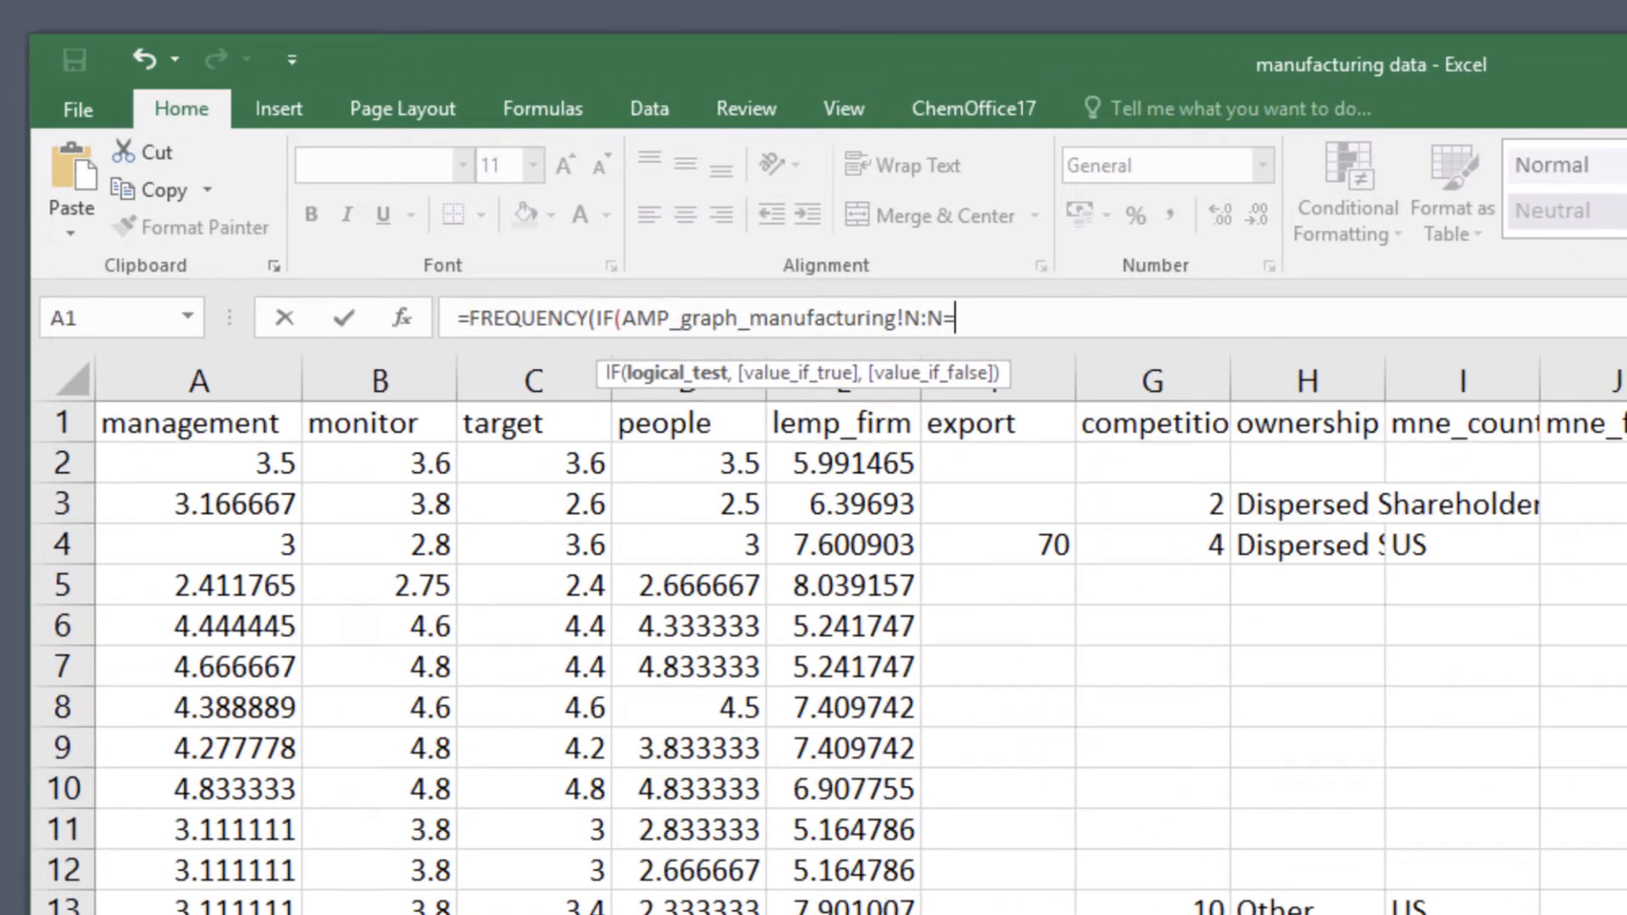
pyautogui.write('"United St')
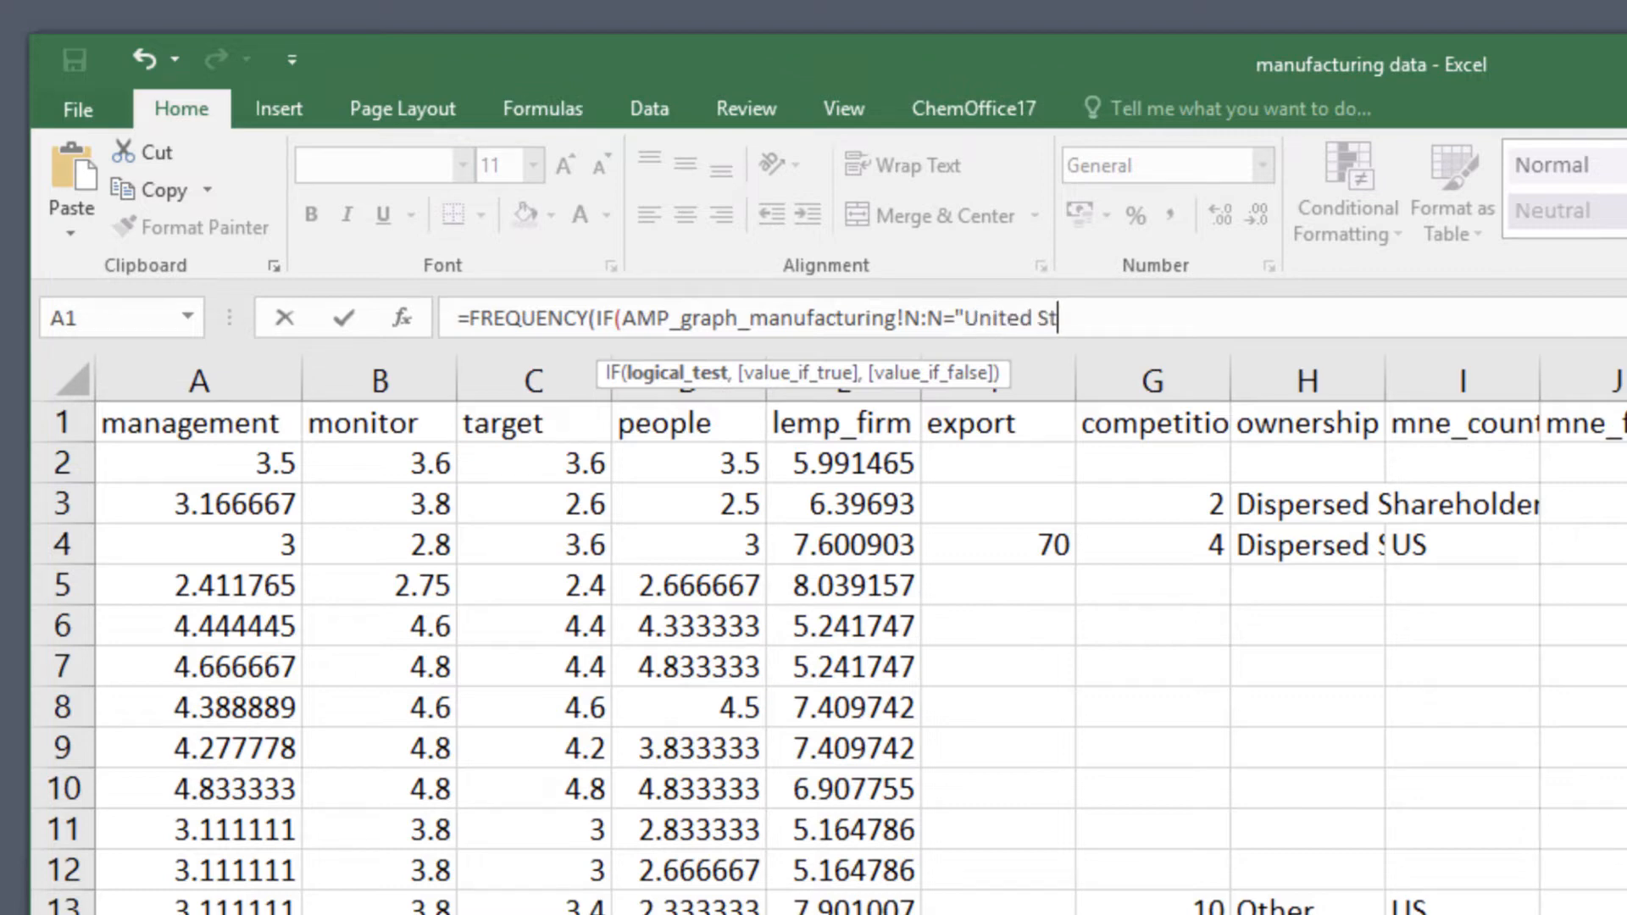
pyautogui.write('ates",')
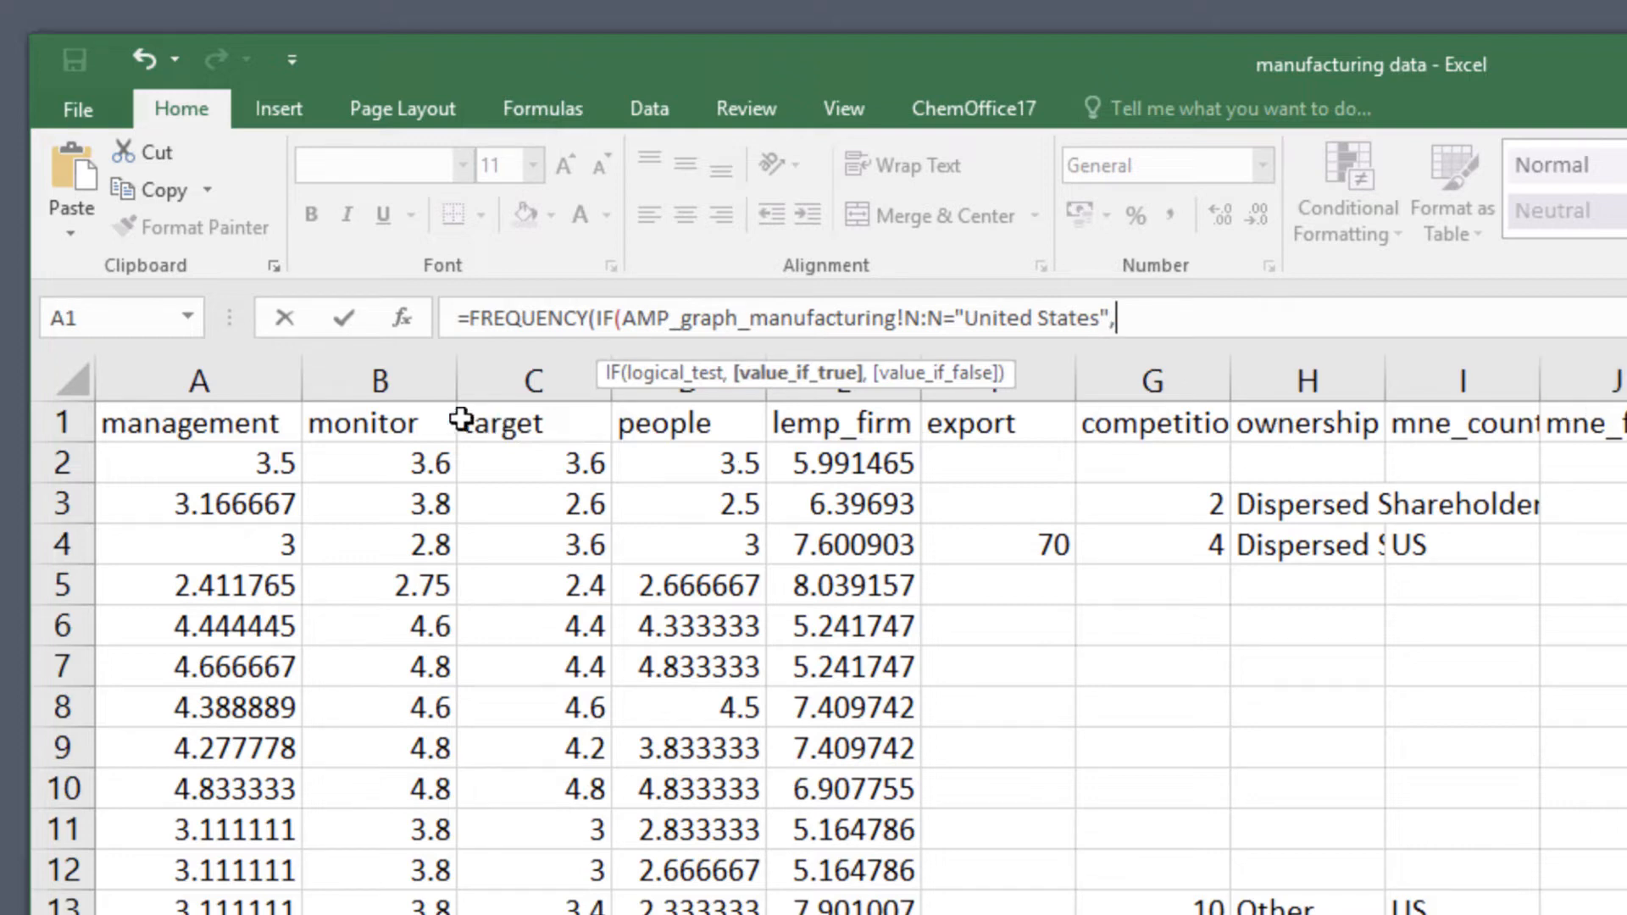
# Have the IF return the management column A:A when true and an empty string "" otherwise, and close it.
pyautogui.click(230, 375)
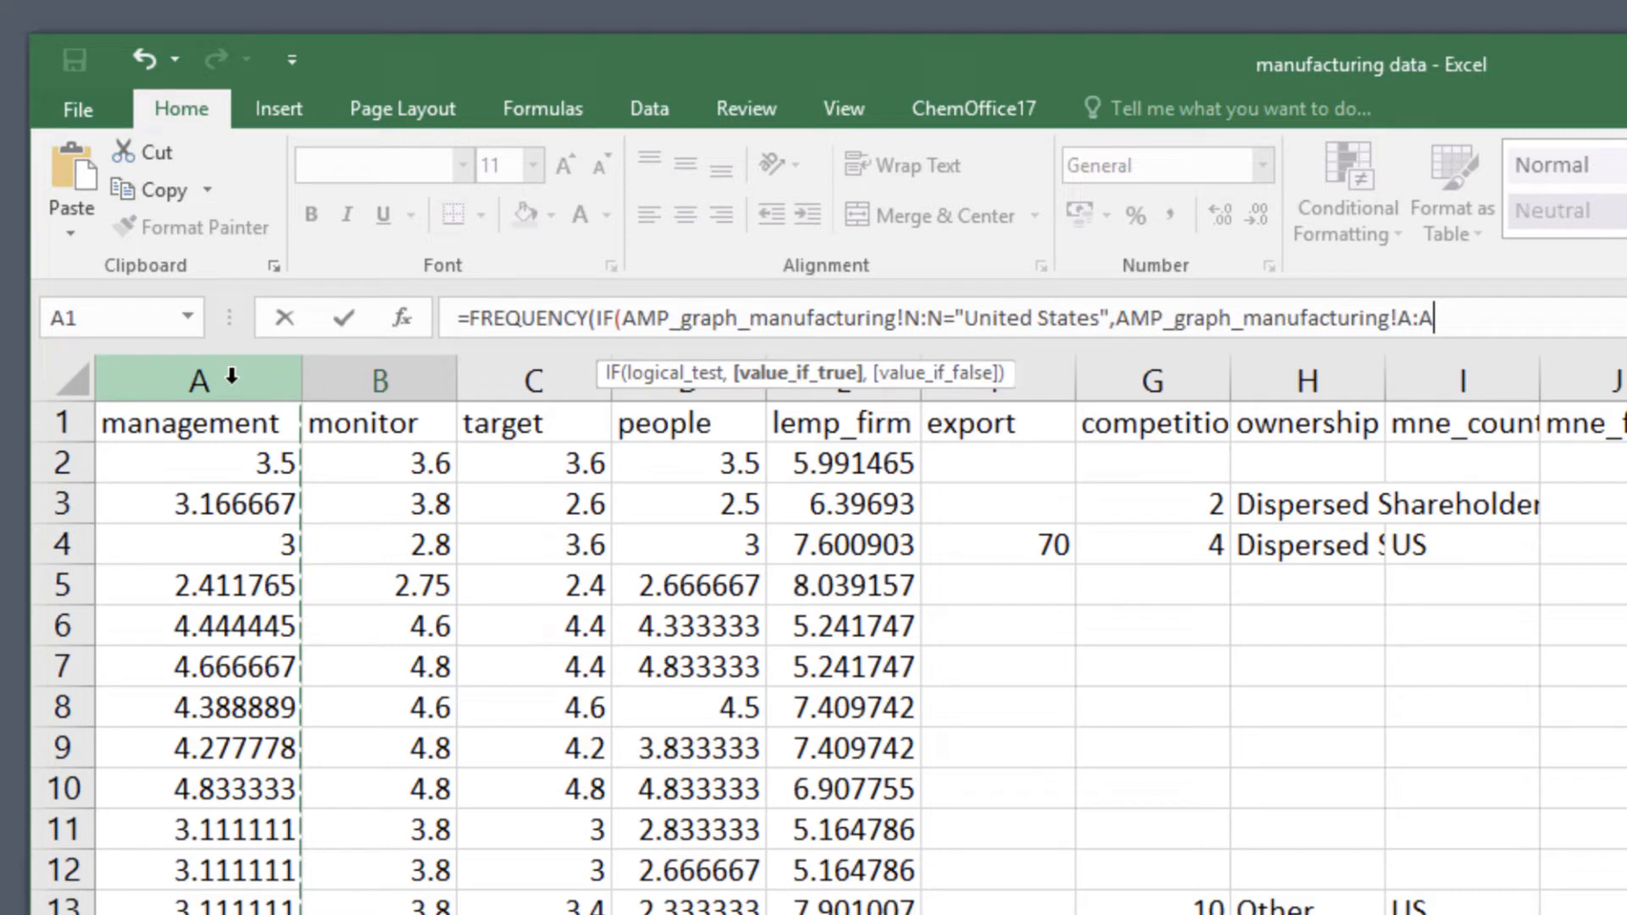
pyautogui.write(',')
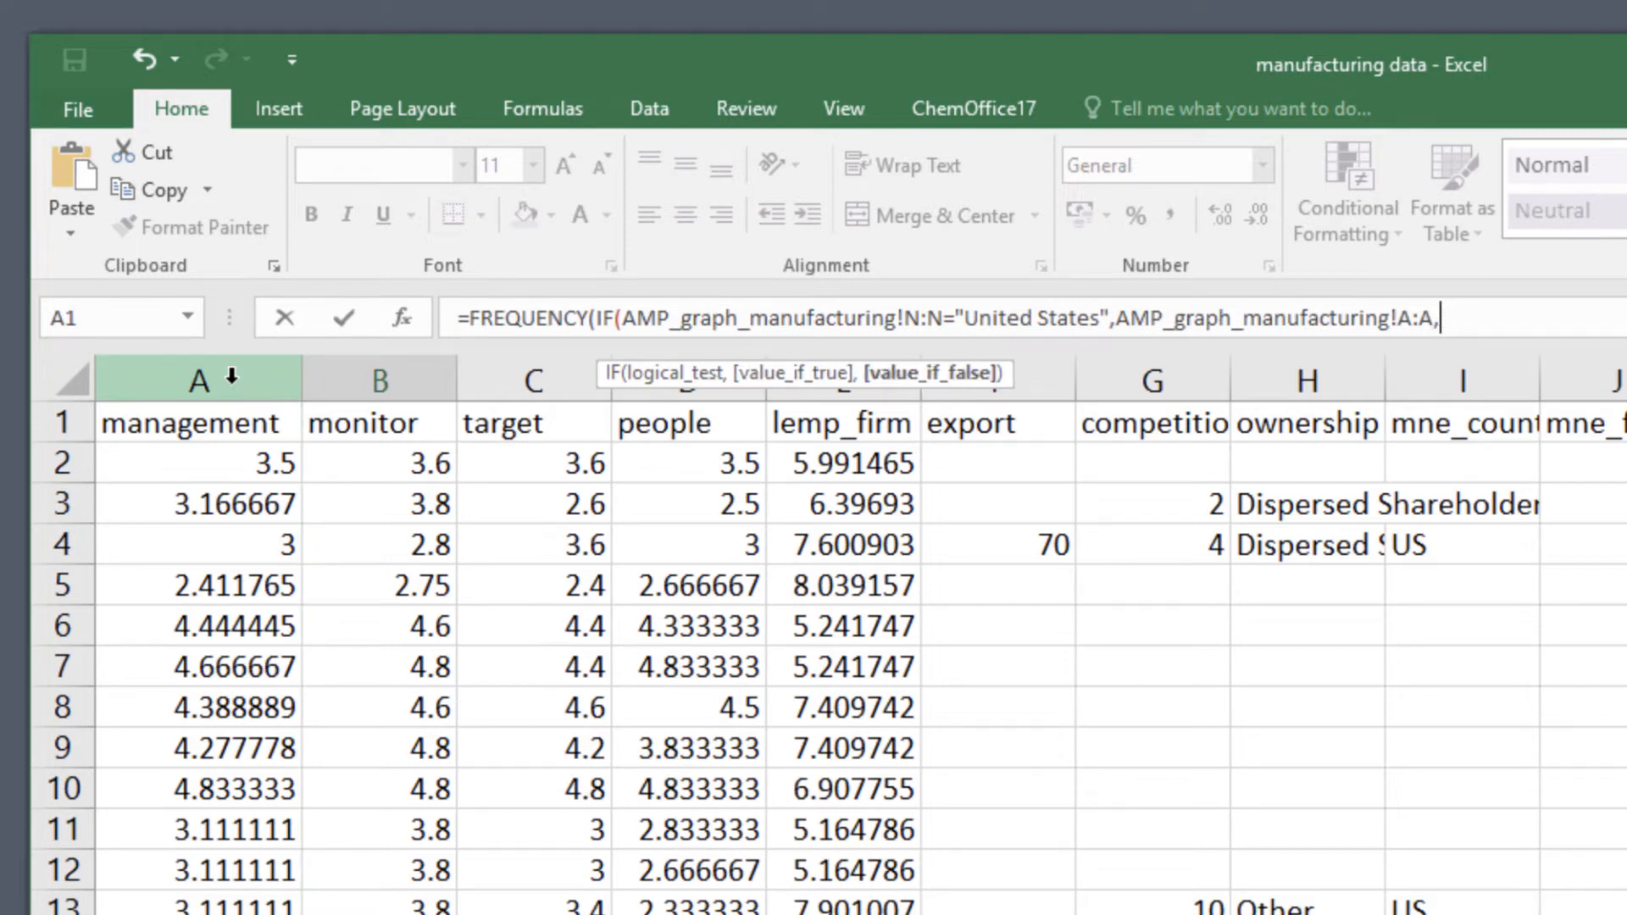
pyautogui.write('""),')
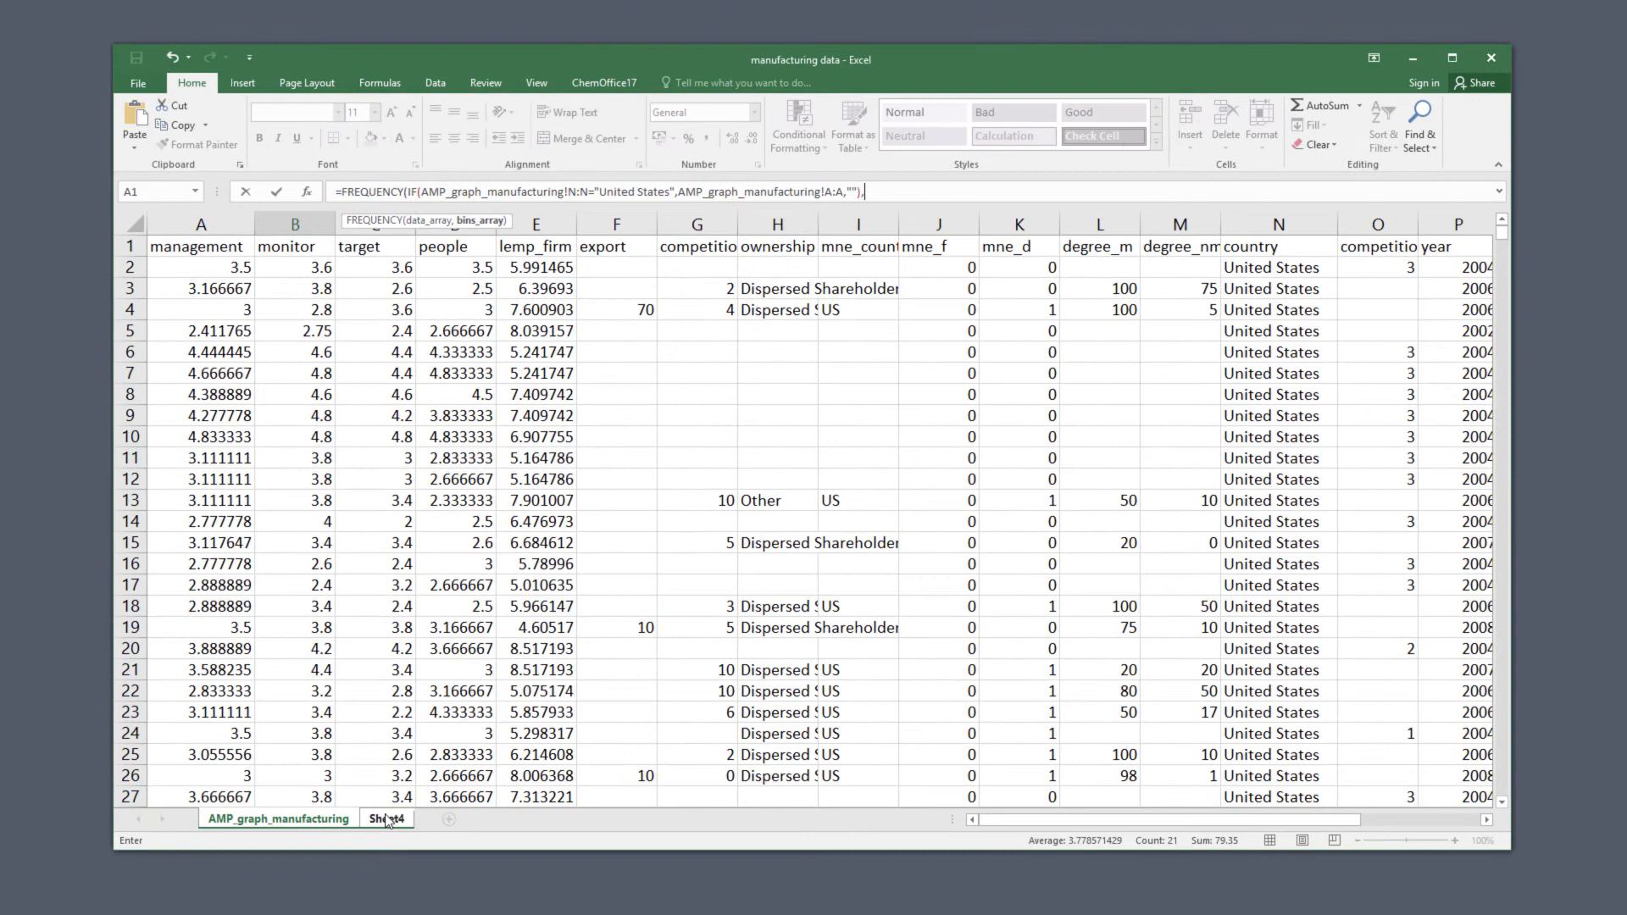
# Use A2:A22 of Sheet4 as the bins array and enter the FREQUENCY formula as an array formula.
pyautogui.click(392, 844)
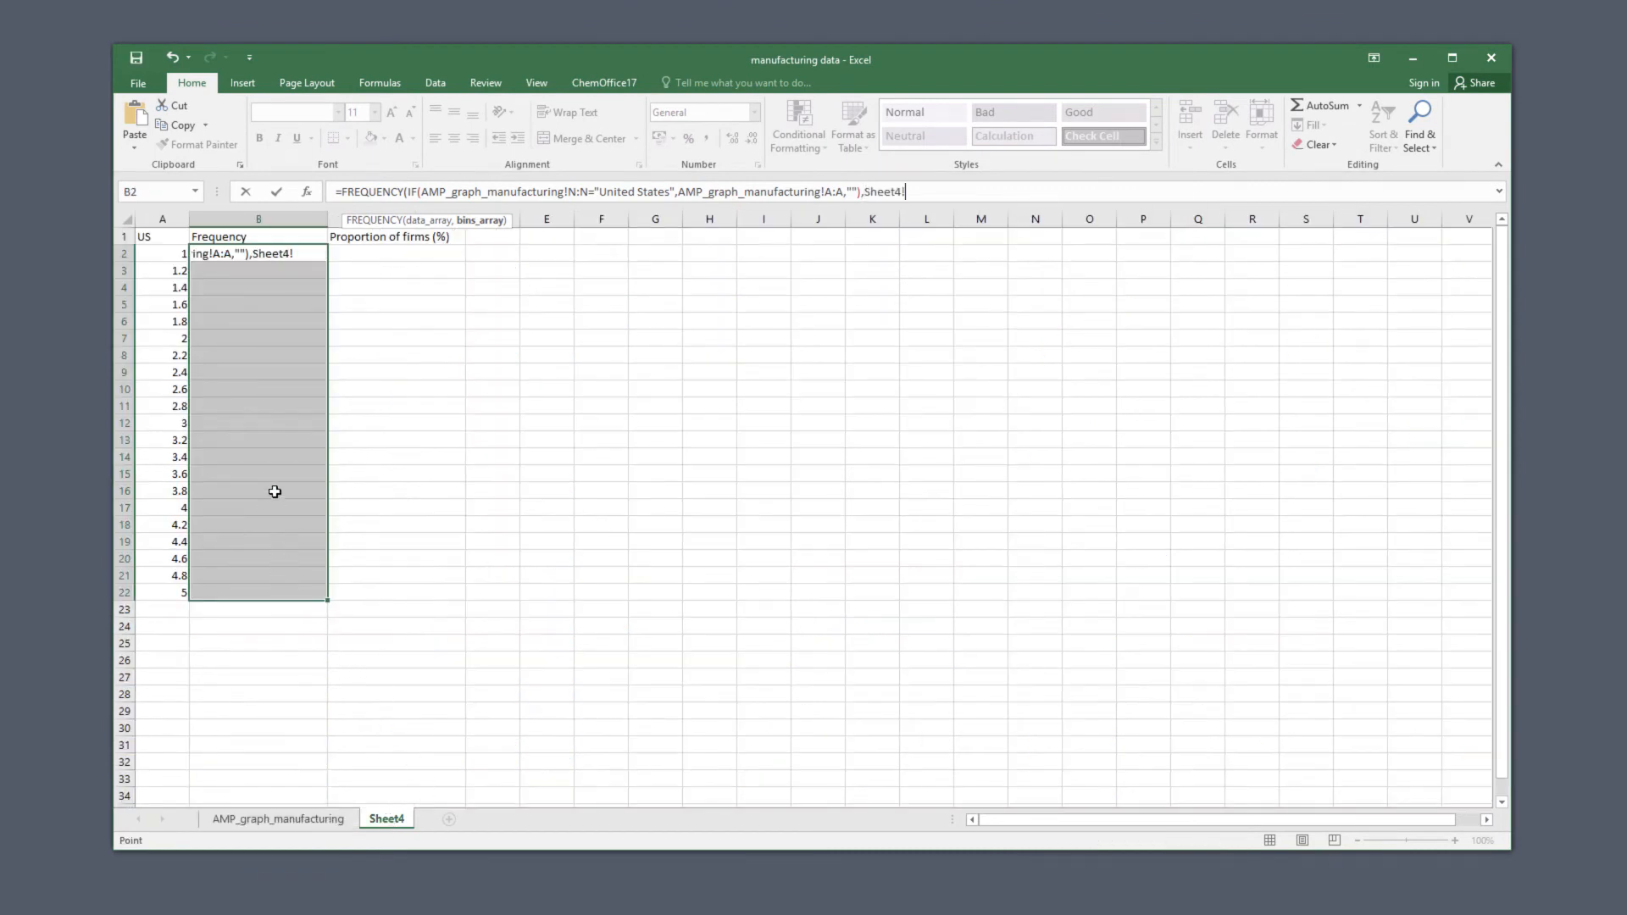
pyautogui.moveTo(173, 254); pyautogui.dragTo(175, 599)
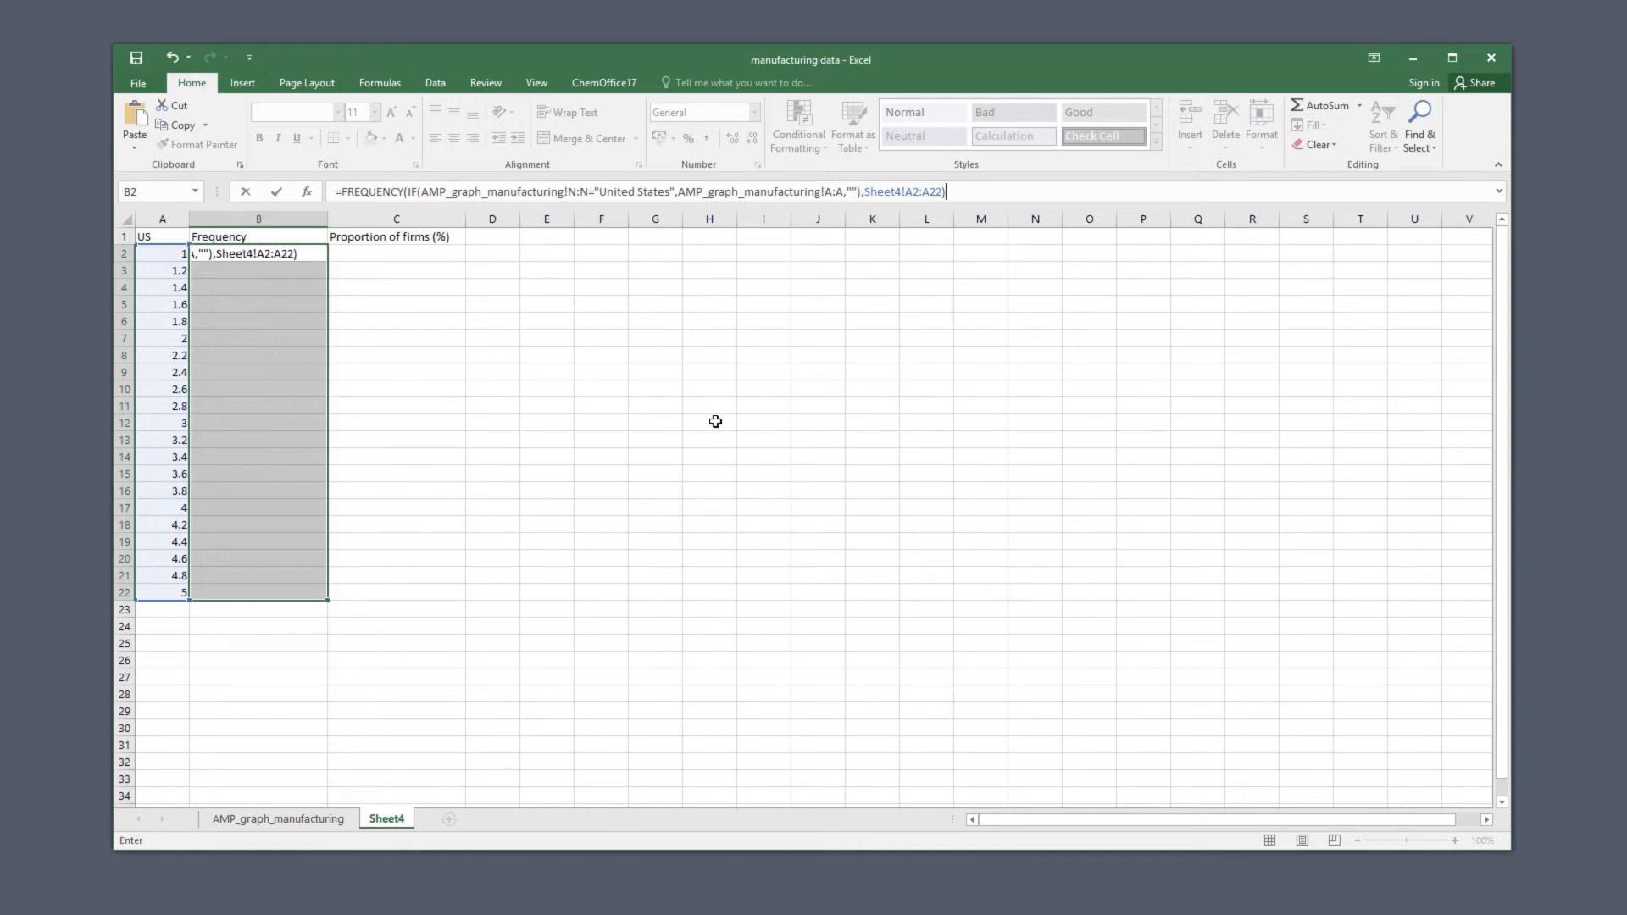
pyautogui.hotkey('ctrl', 'shift', 'Return')
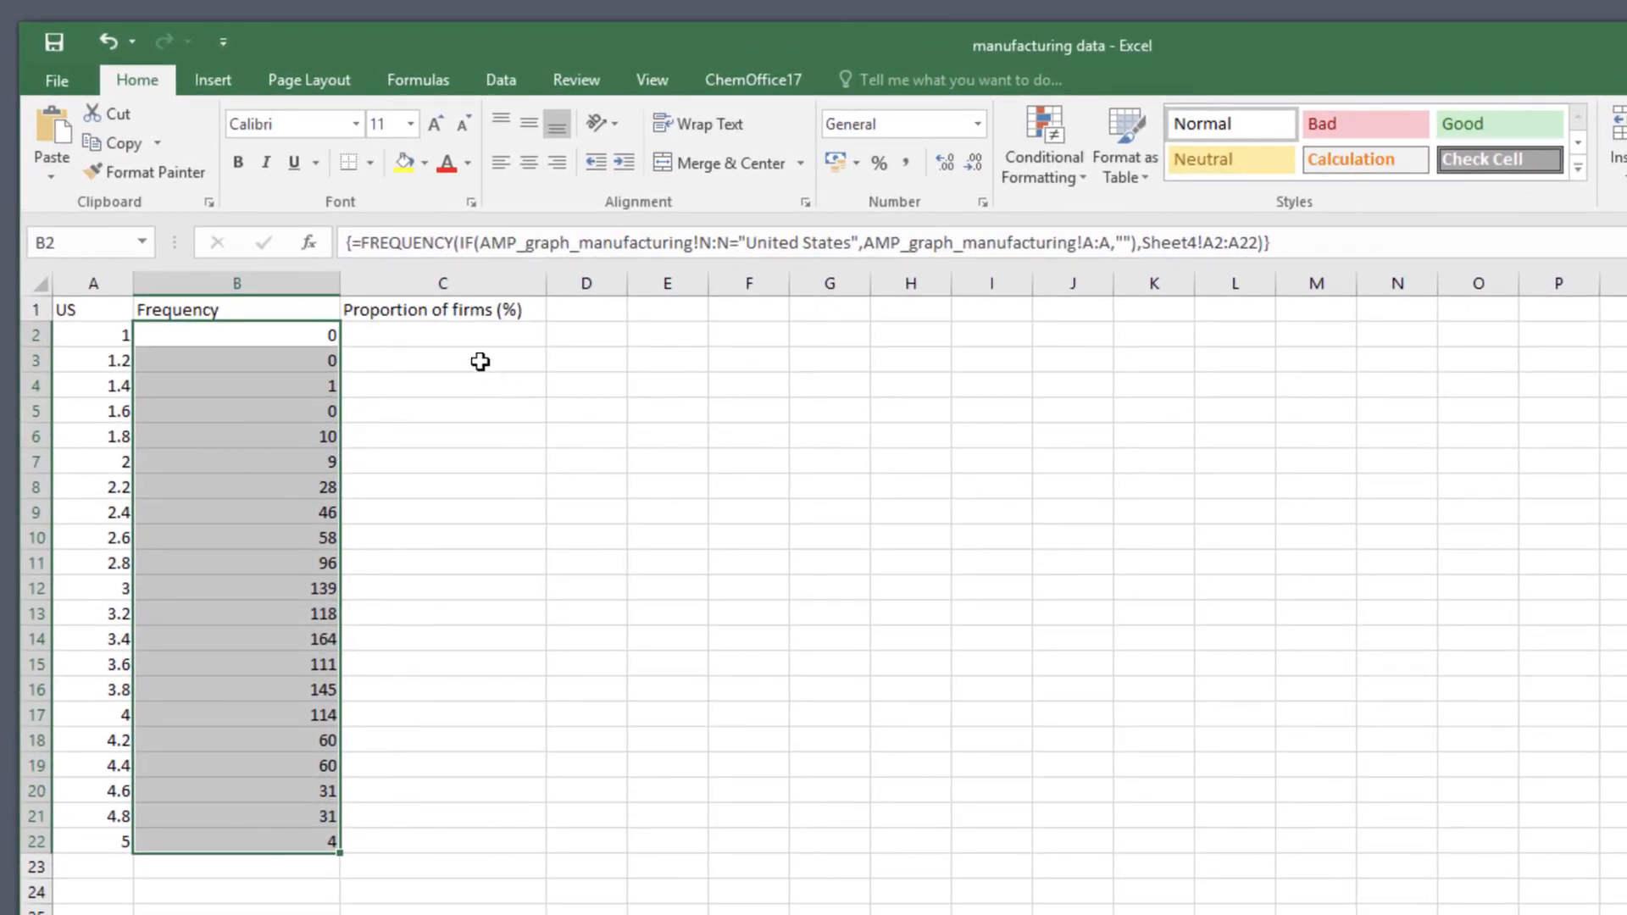
# In C2, begin the proportion formula by dividing the bin's frequency in B2 by a SUM function: =B2/SUM(.
pyautogui.click(461, 336)
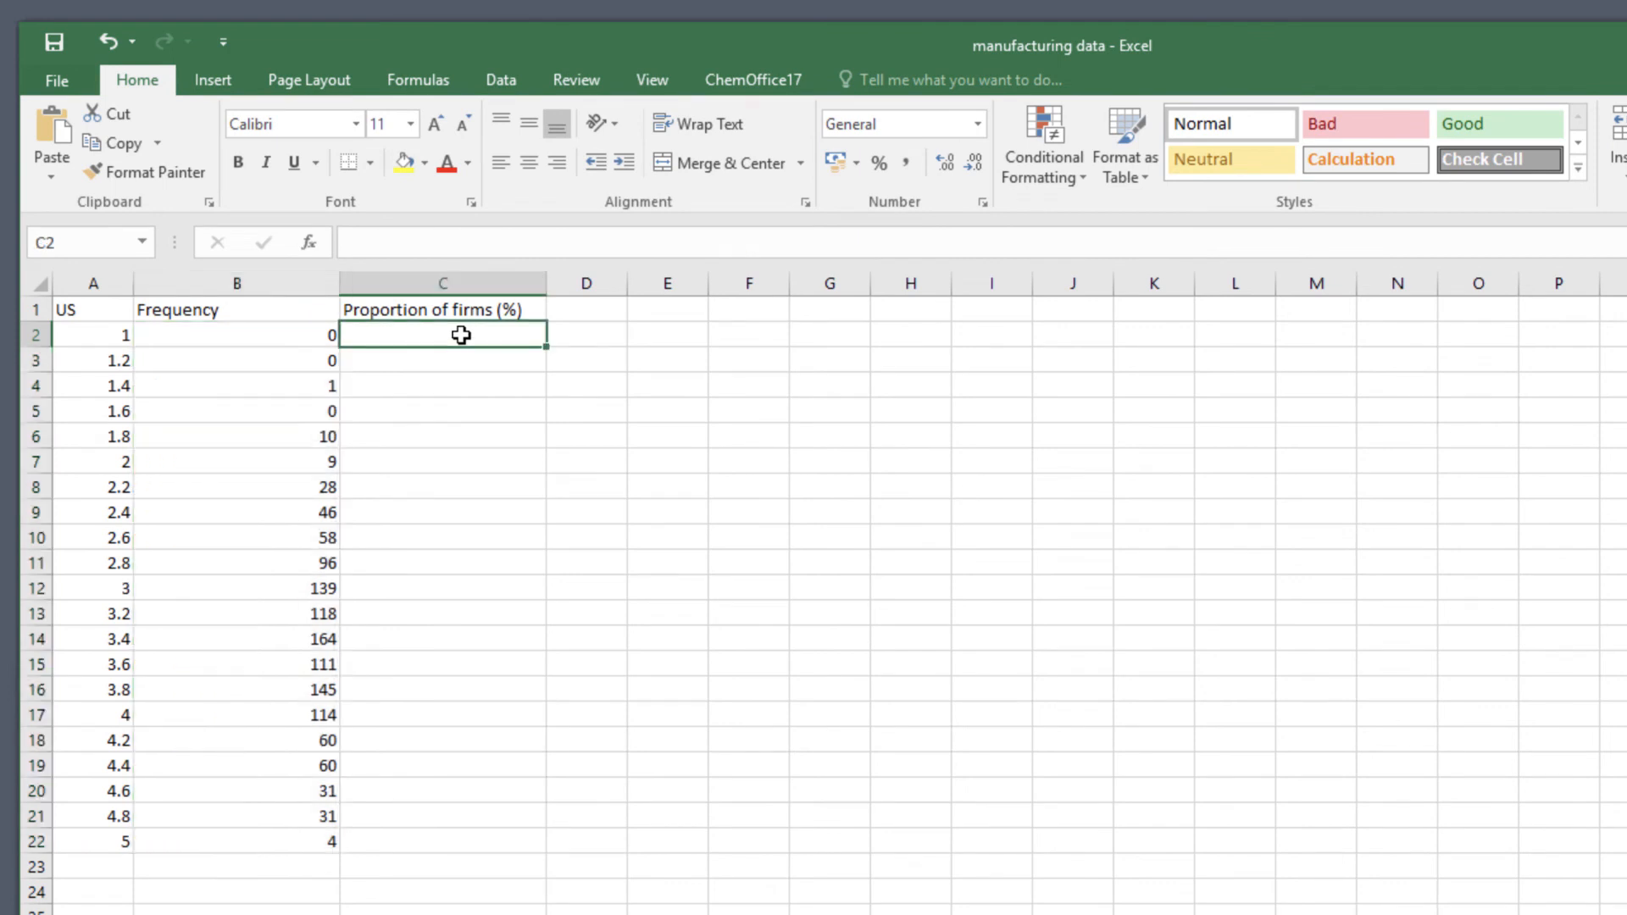
pyautogui.write('=')
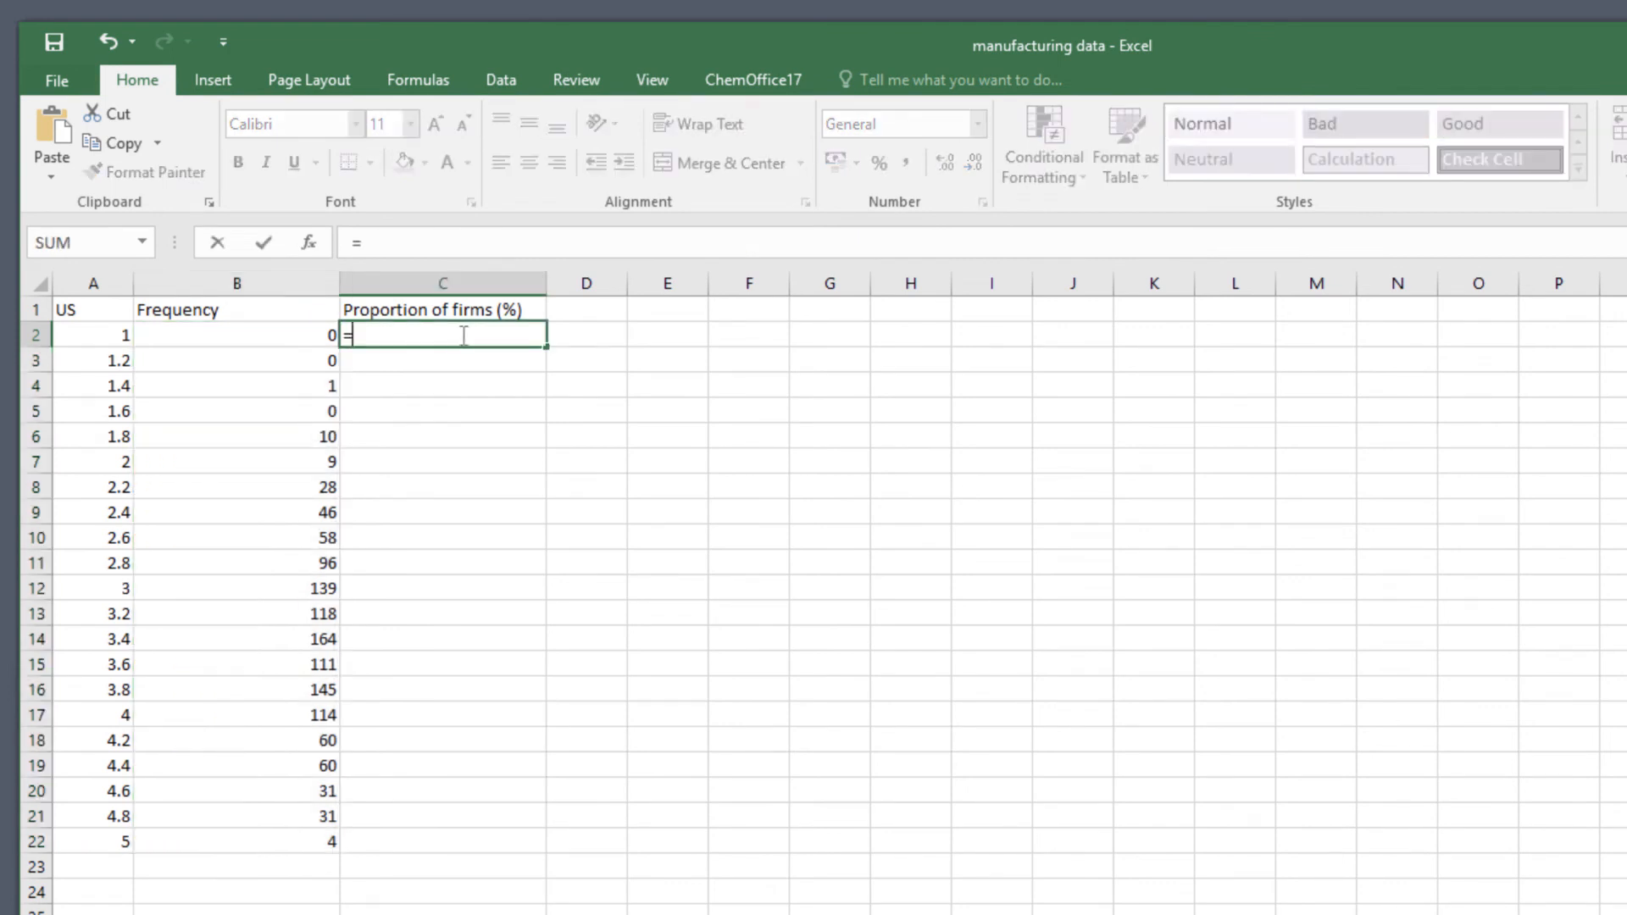
pyautogui.click(307, 332)
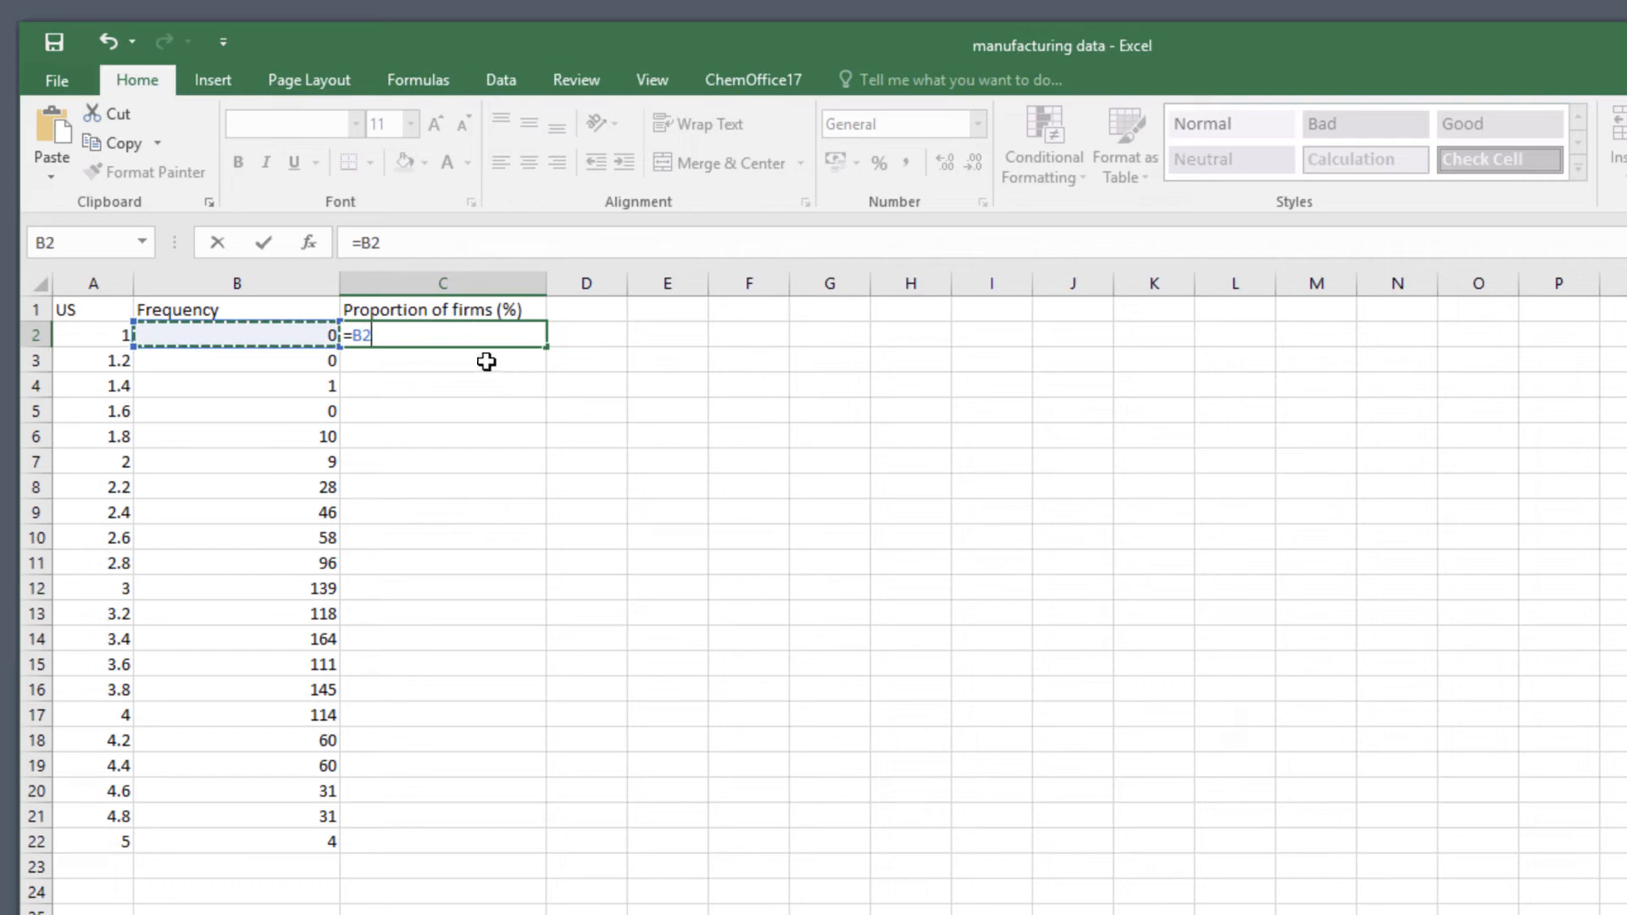
pyautogui.write('/')
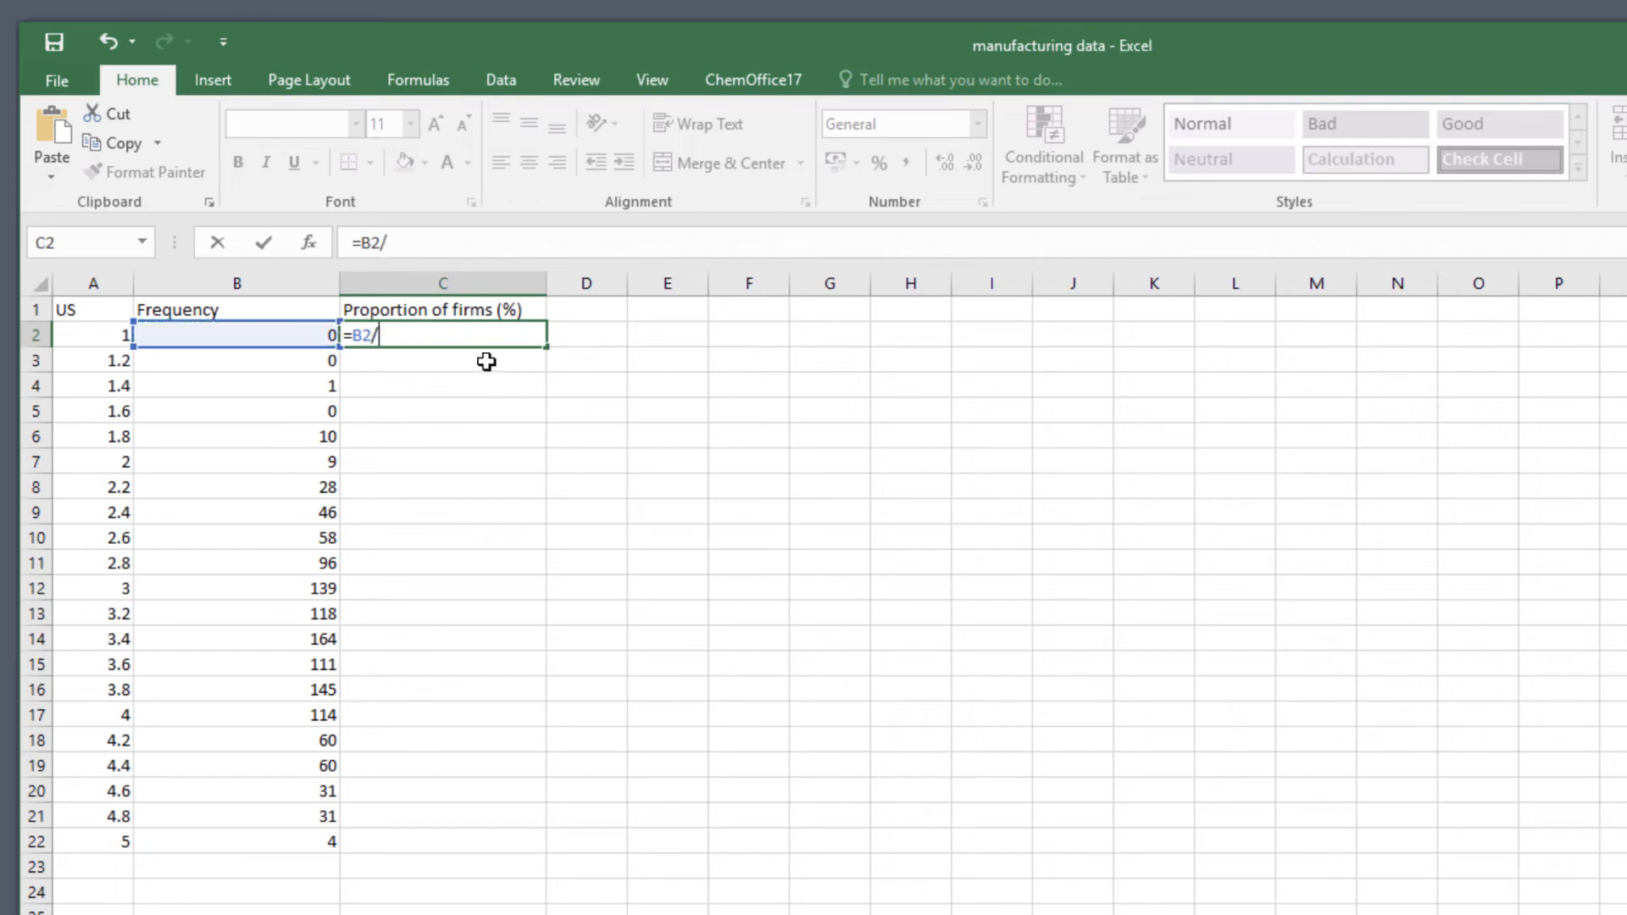
pyautogui.write('SUM(')
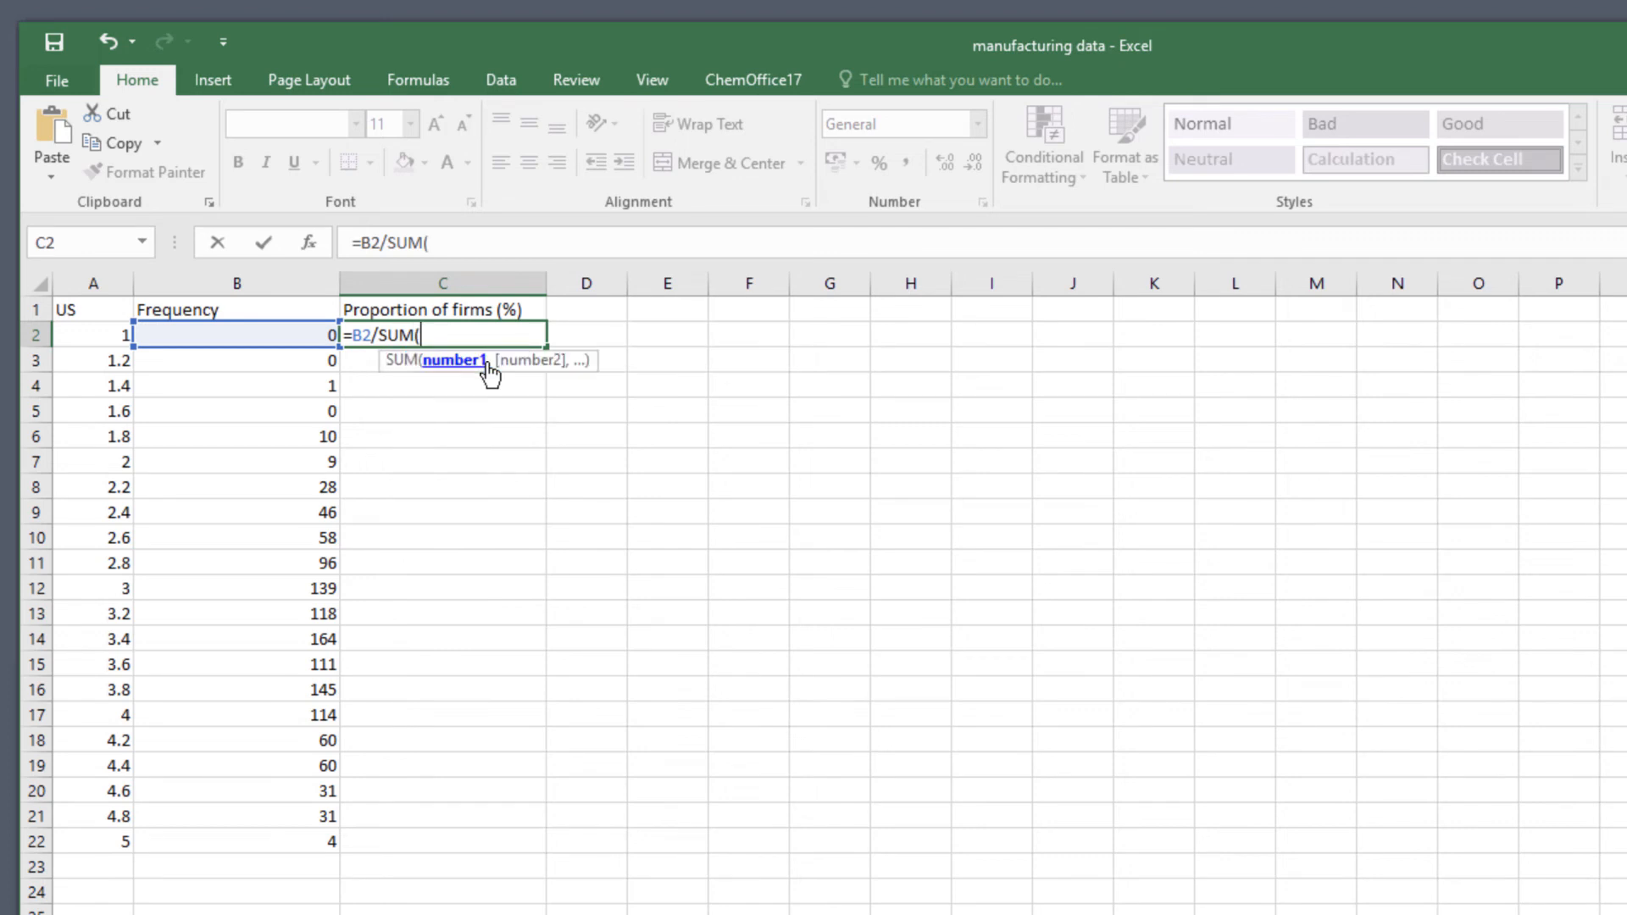
# Complete the C2 formula by summing the absolute range $B$2:$B$22, multiplying the result by 100, and entering it.
pyautogui.write('$B$2:')
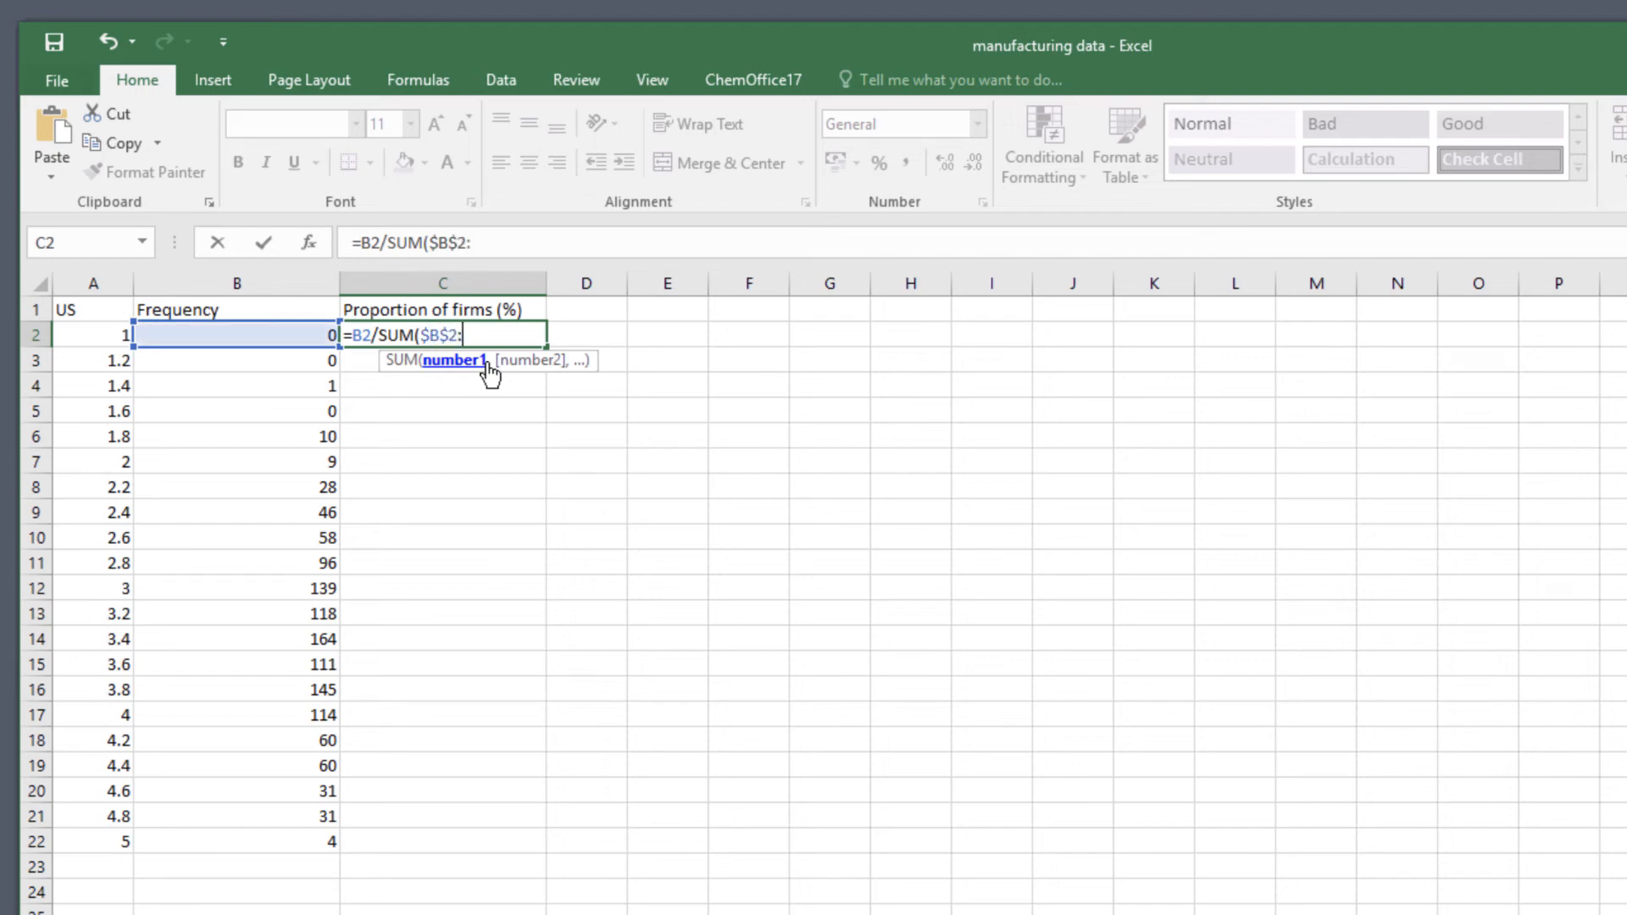
pyautogui.write('$B$22)')
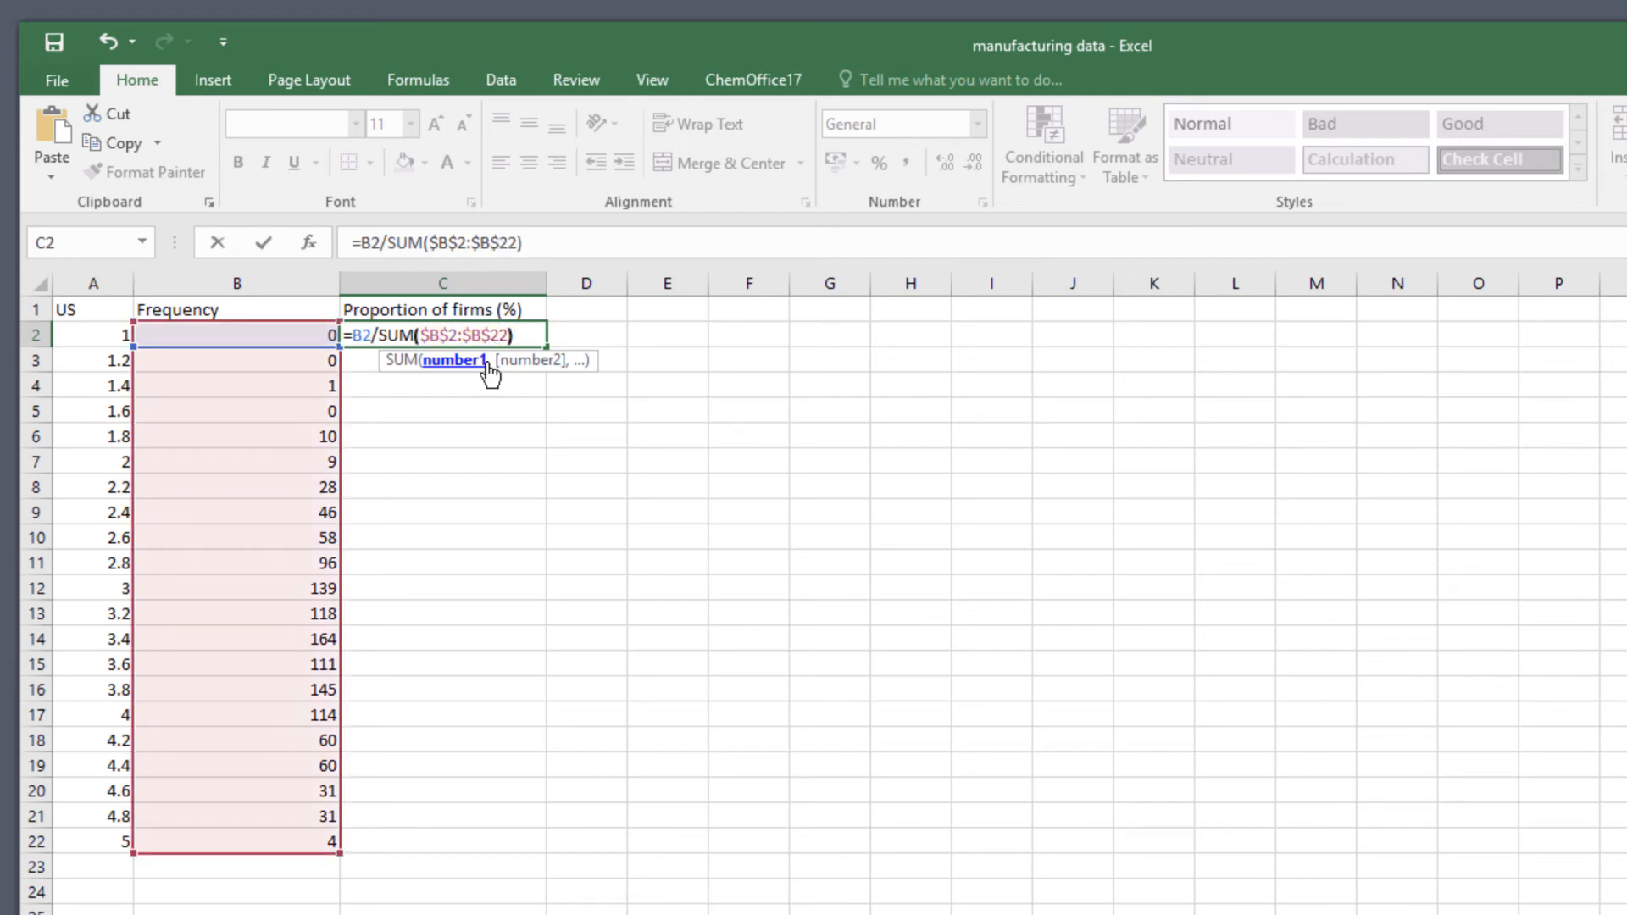
pyautogui.write('*')
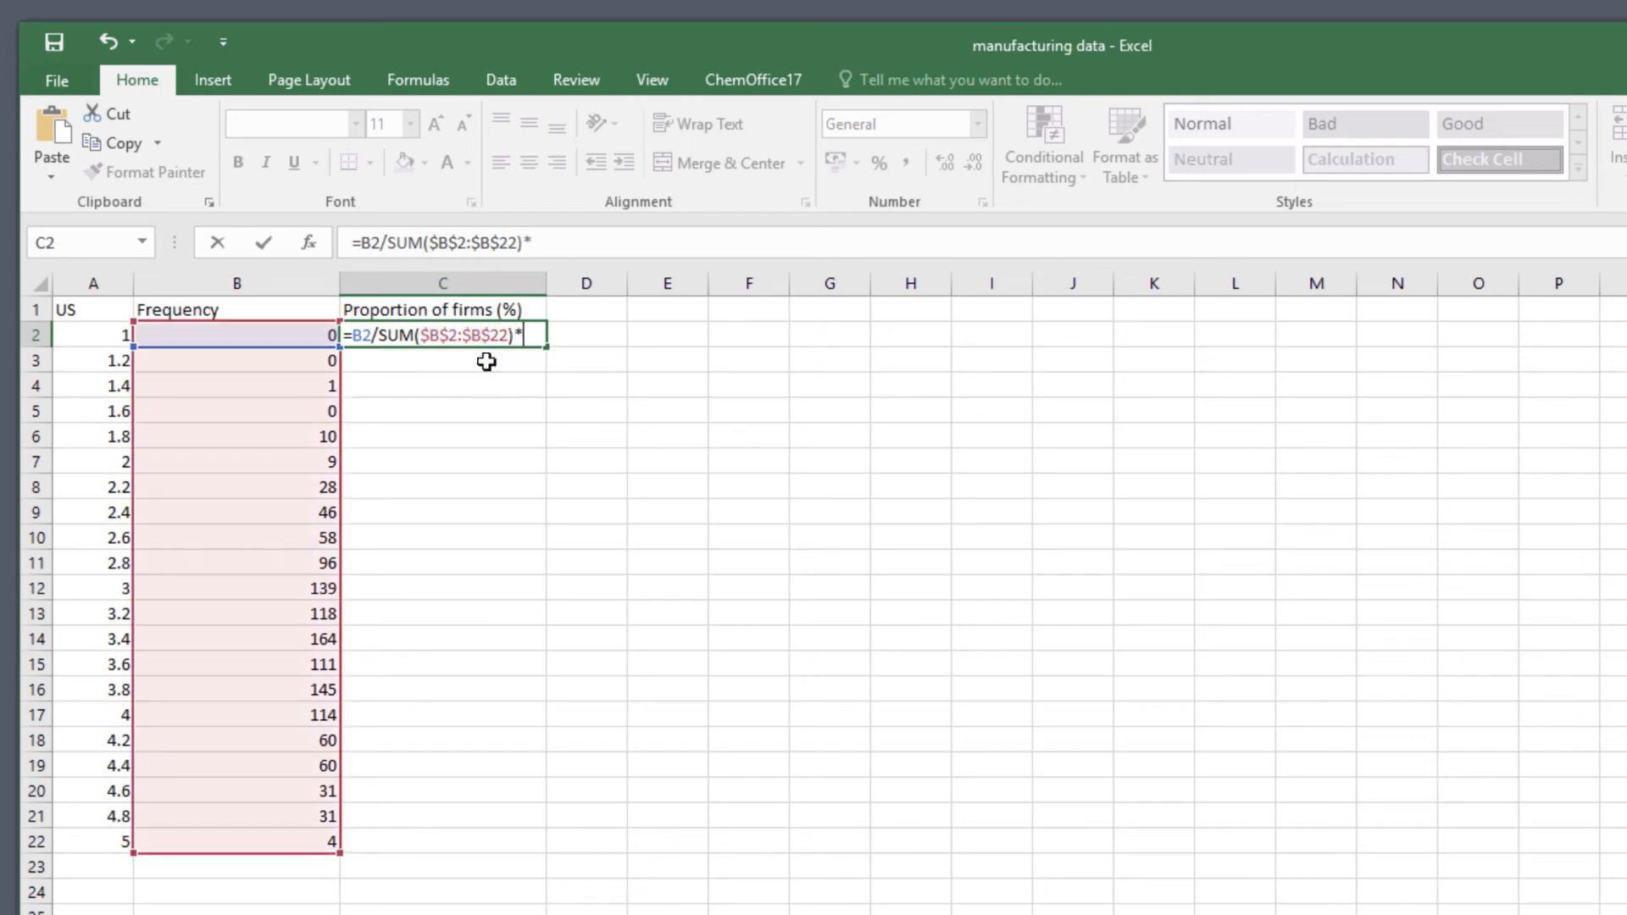
pyautogui.write('100')
pyautogui.press('Return')
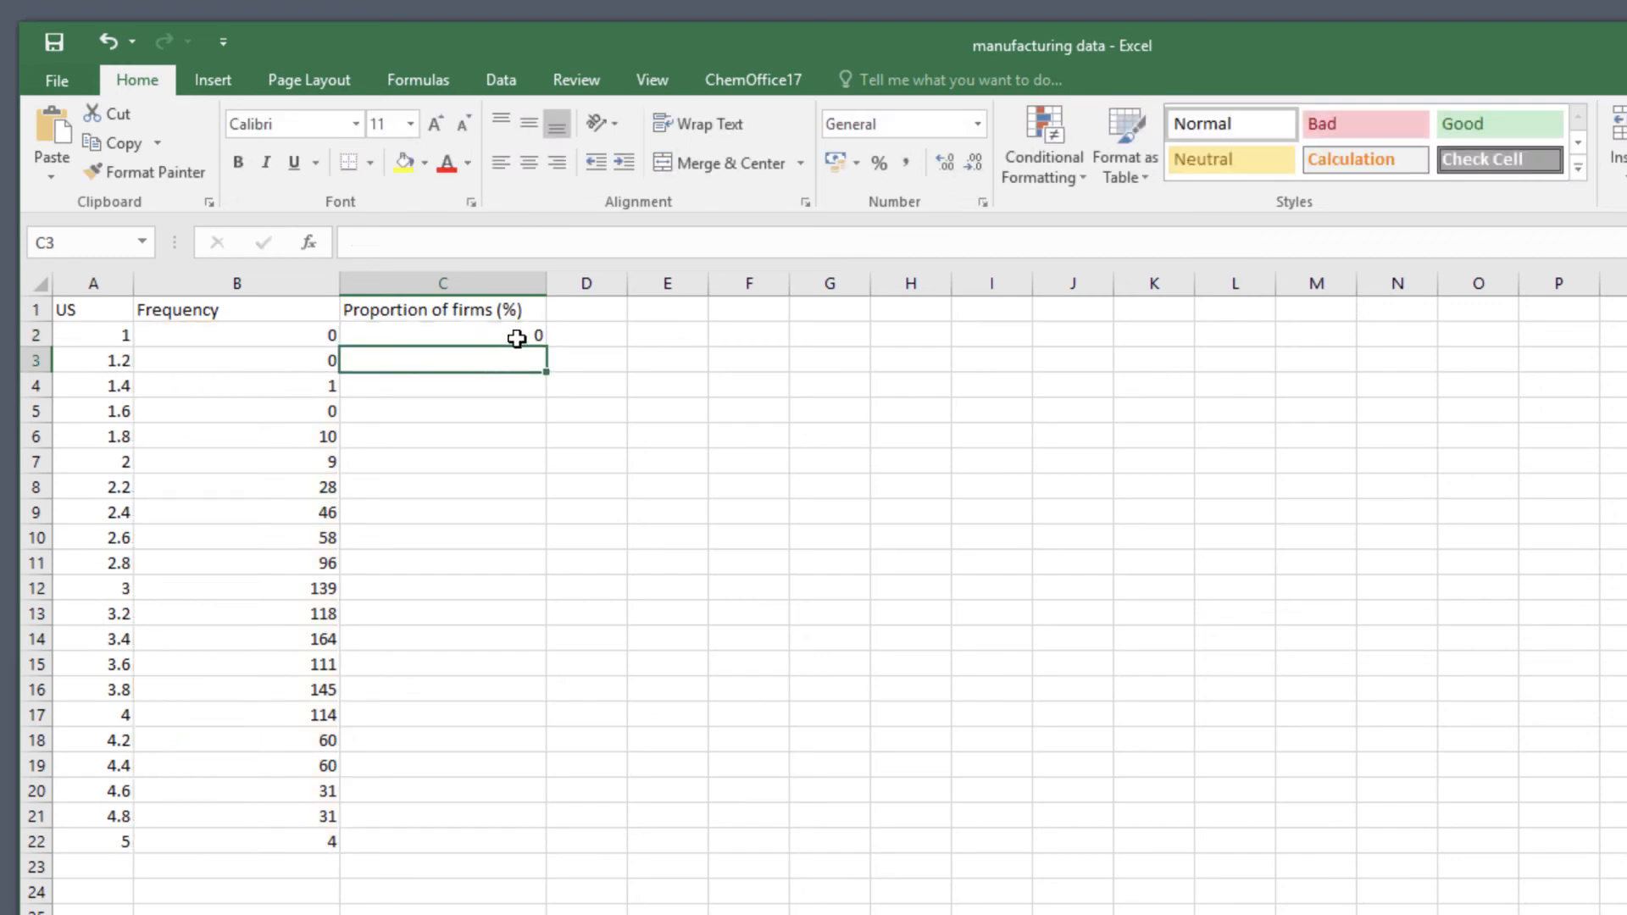
# Fill the C2 formula down to C22 and format the proportions as Number with one decimal place.
pyautogui.click(519, 335)
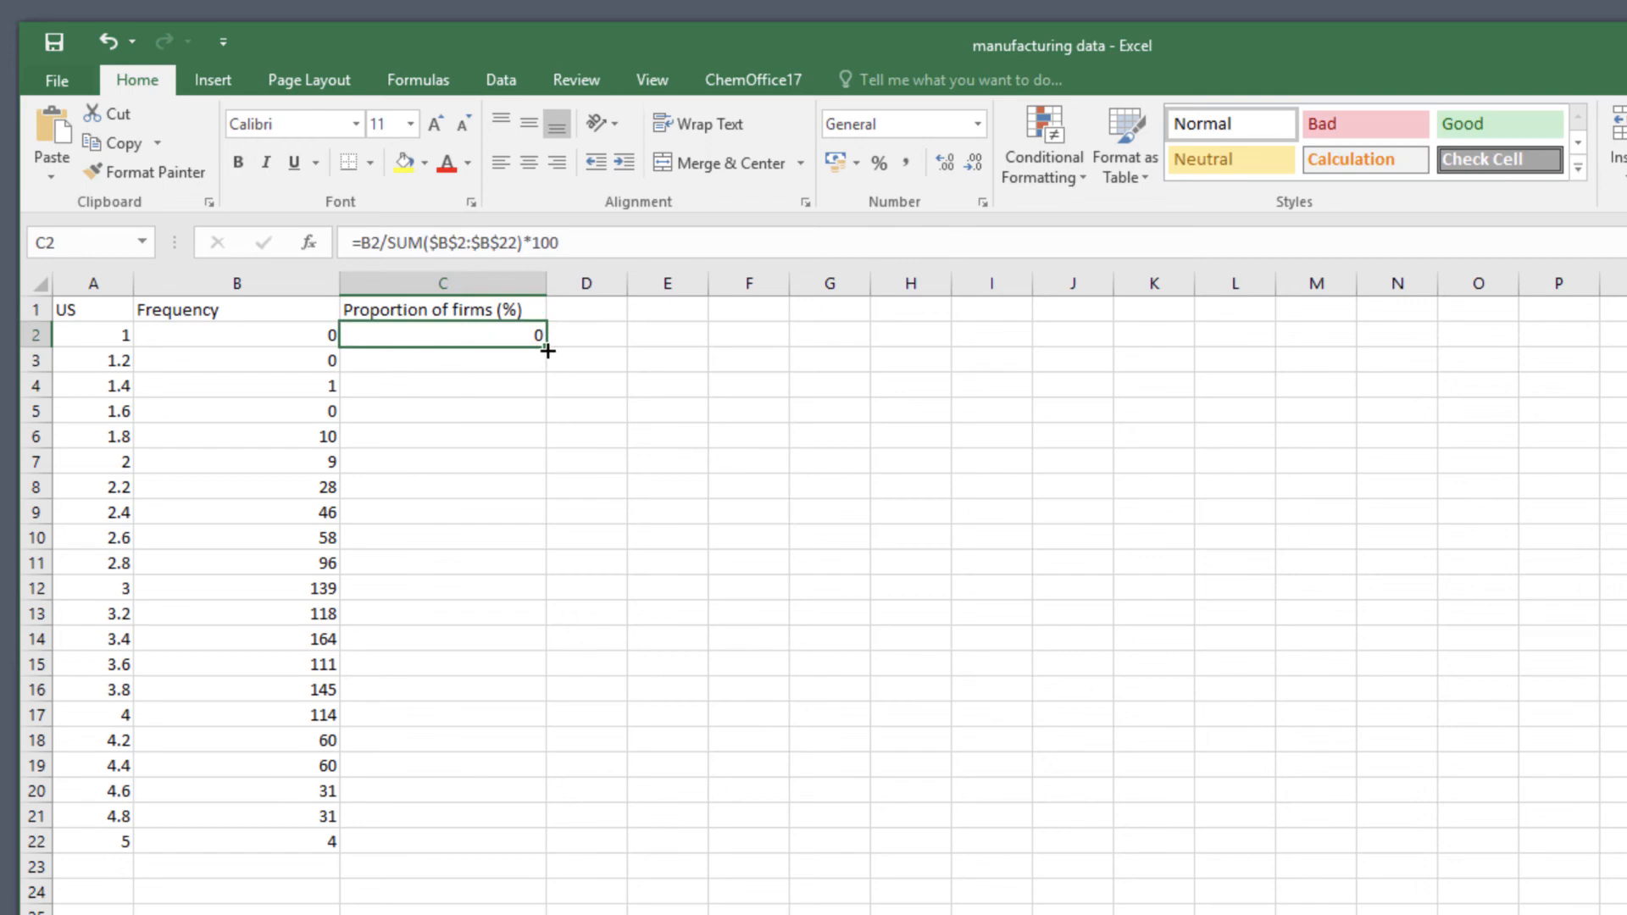
pyautogui.moveTo(547, 350); pyautogui.dragTo(501, 852)
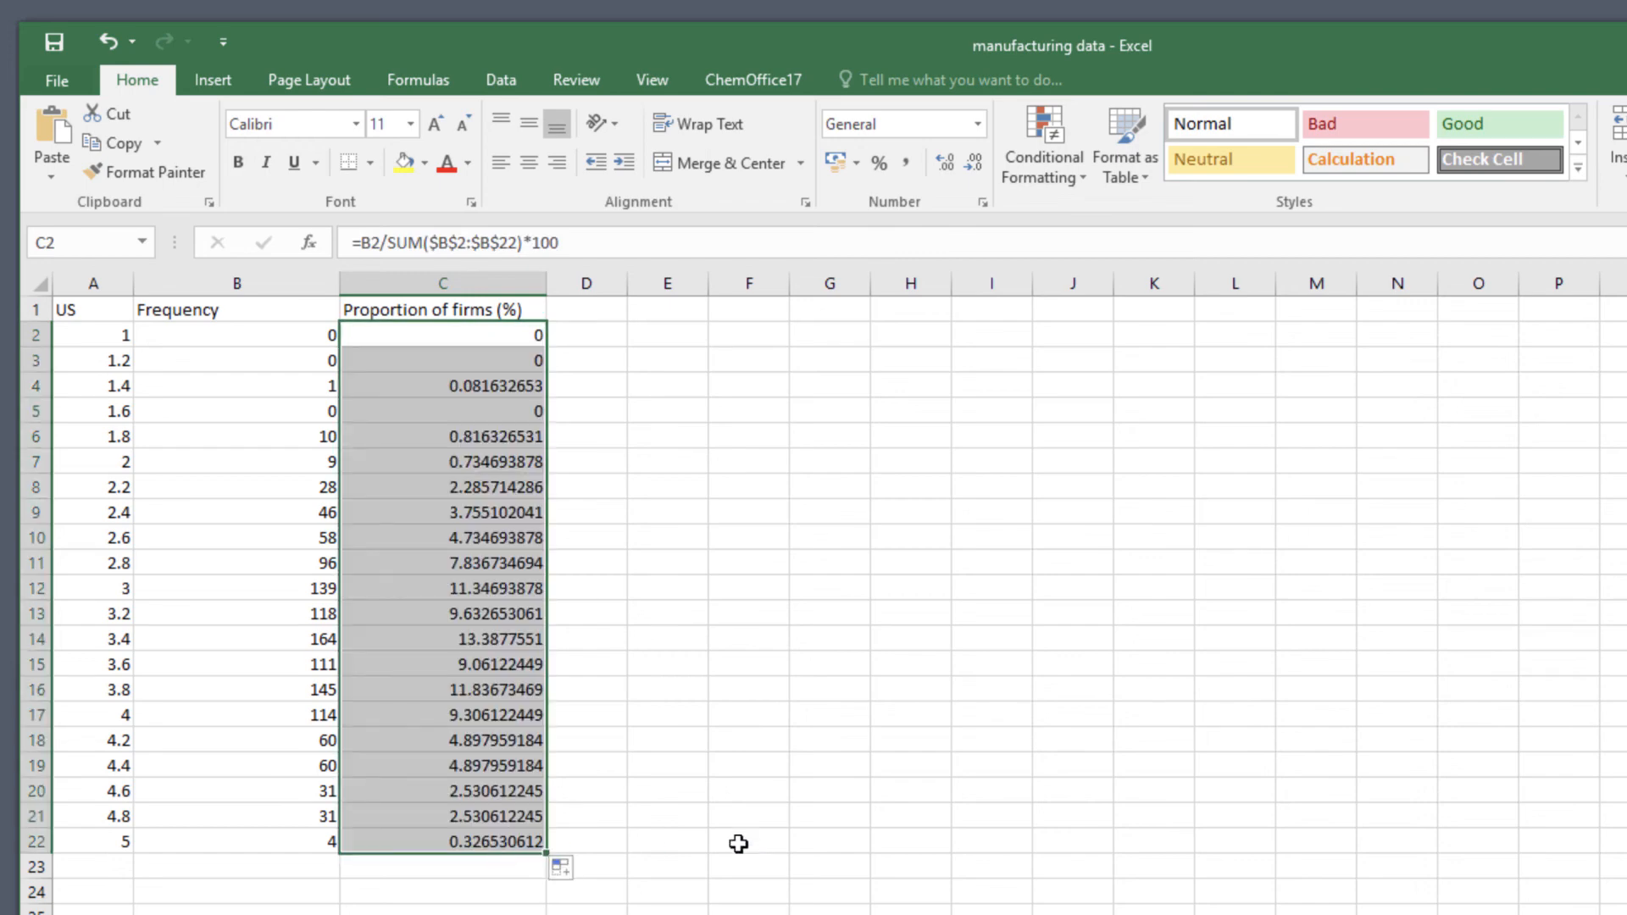
pyautogui.click(978, 123)
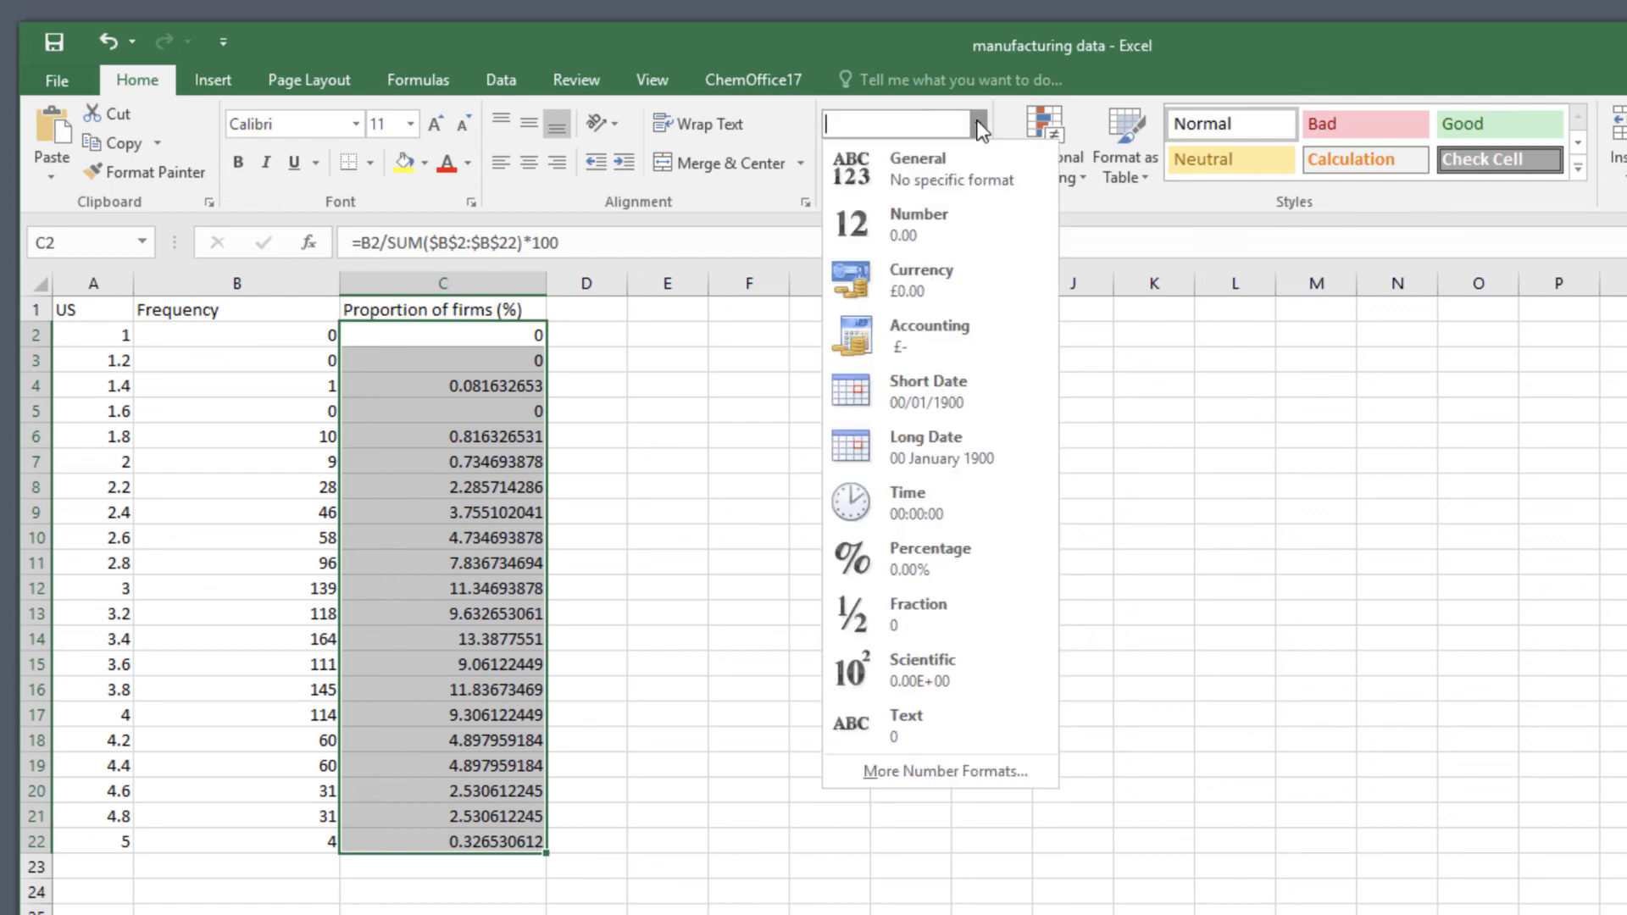
pyautogui.click(939, 217)
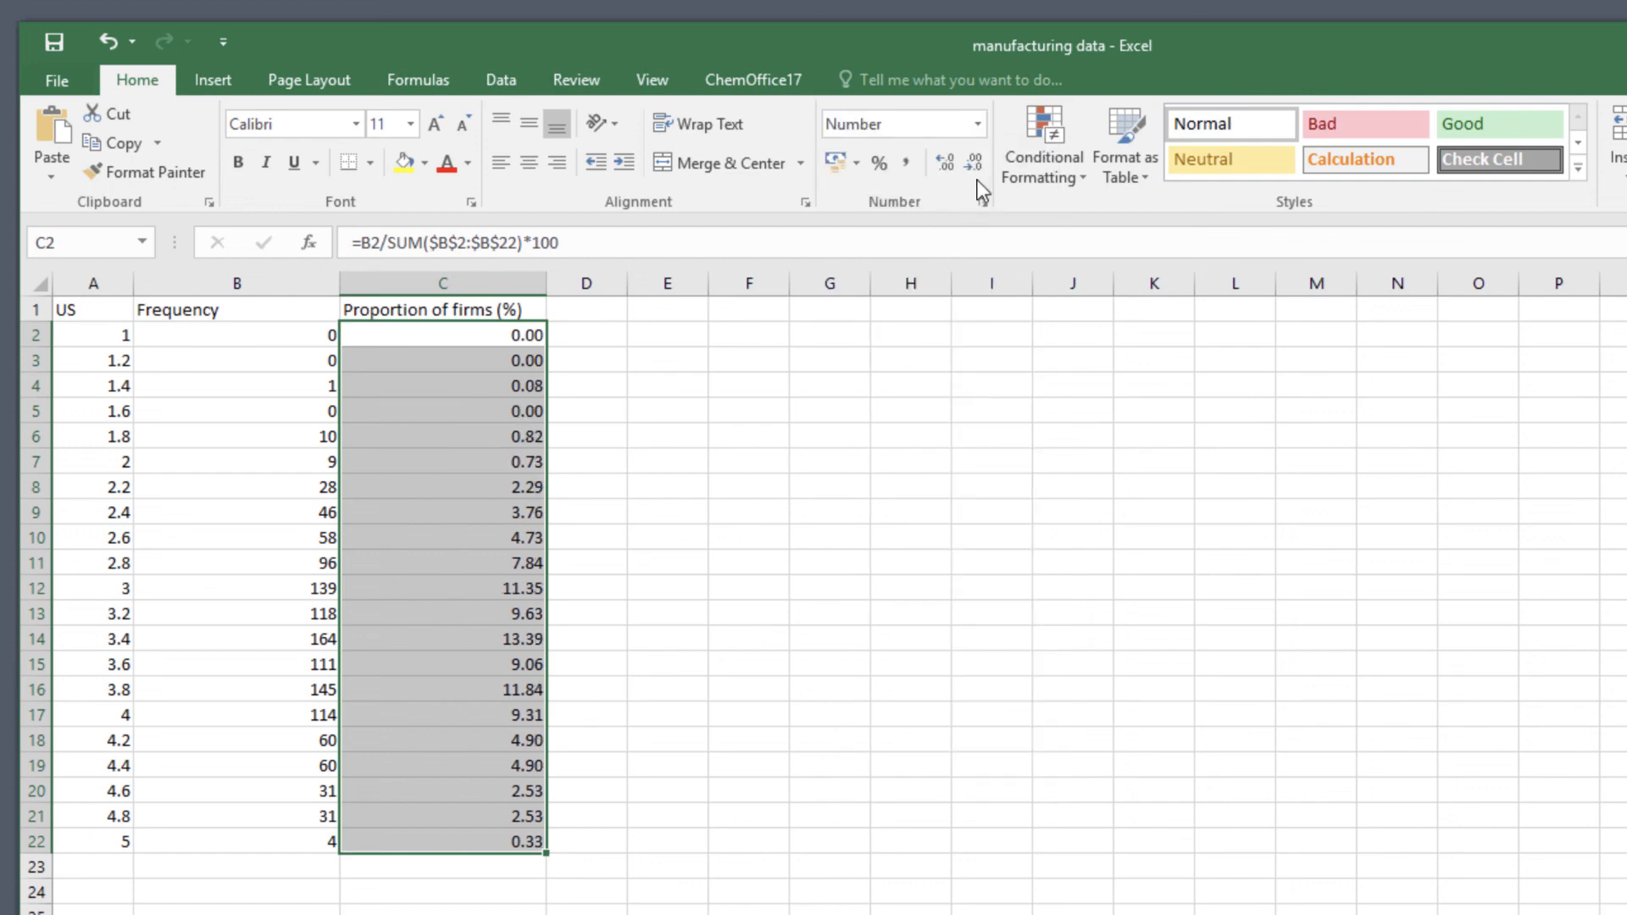
pyautogui.click(972, 167)
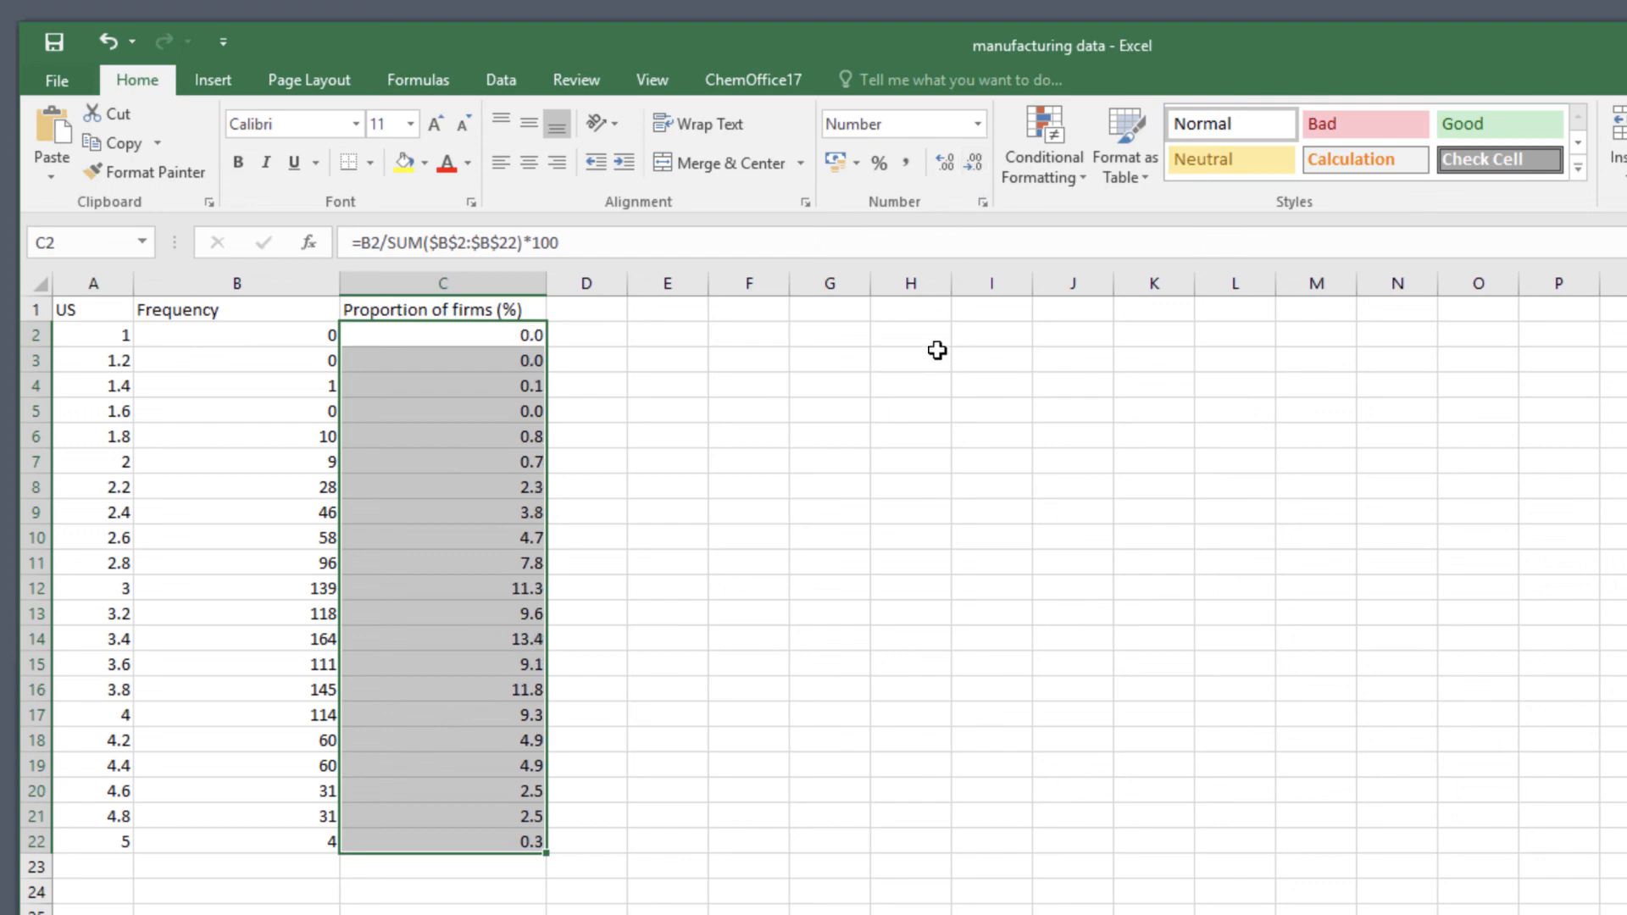
pyautogui.click(938, 417)
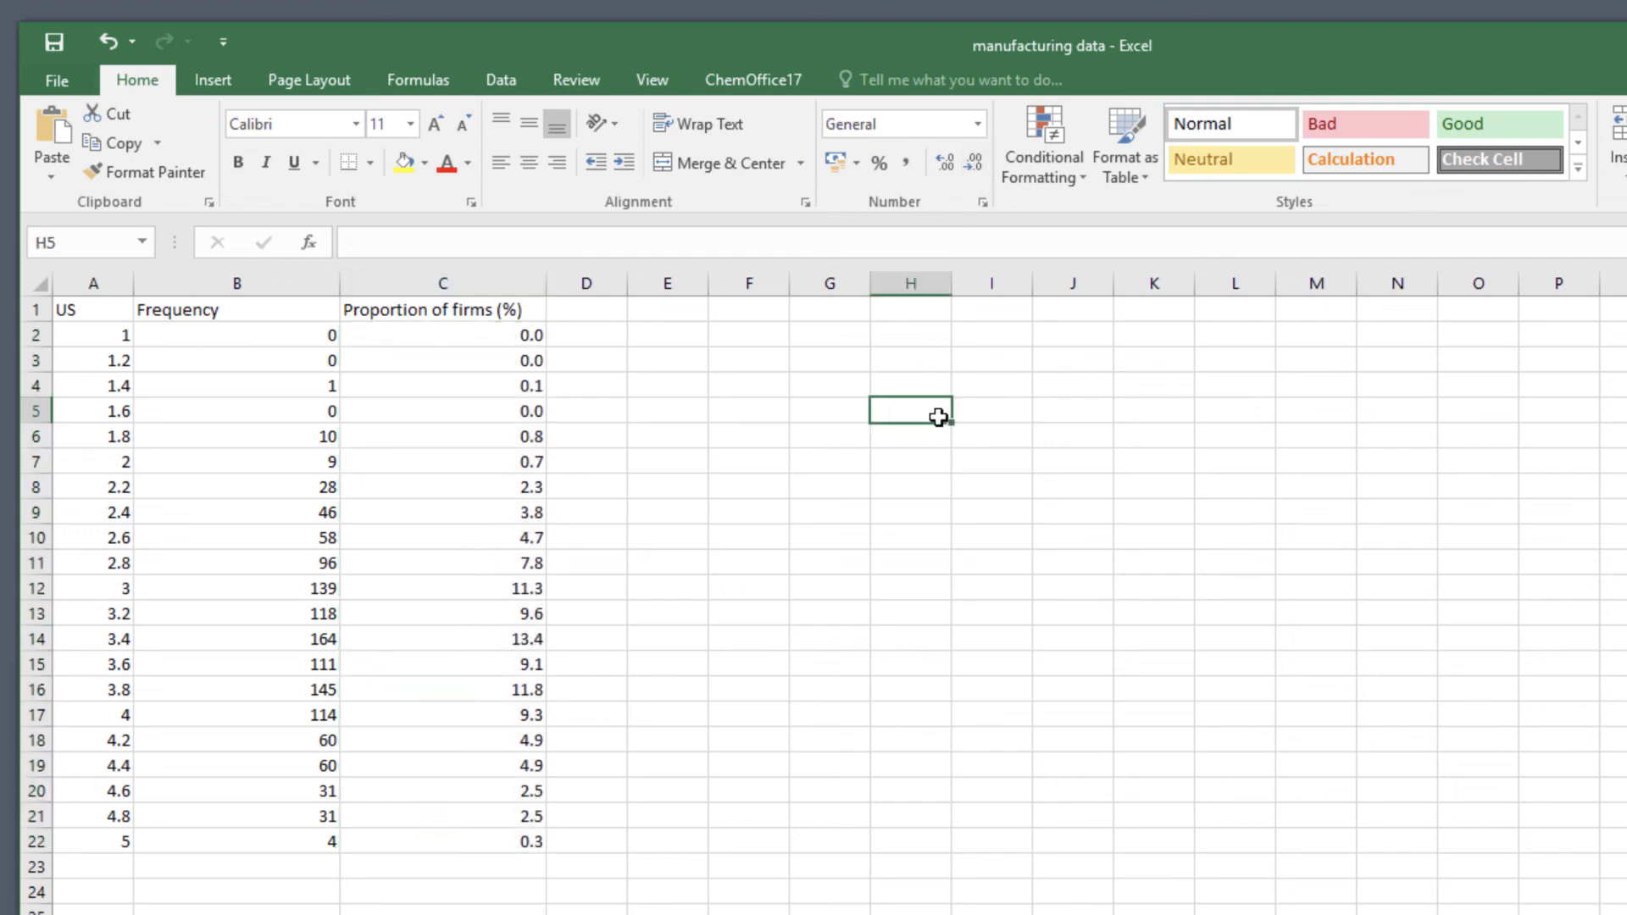